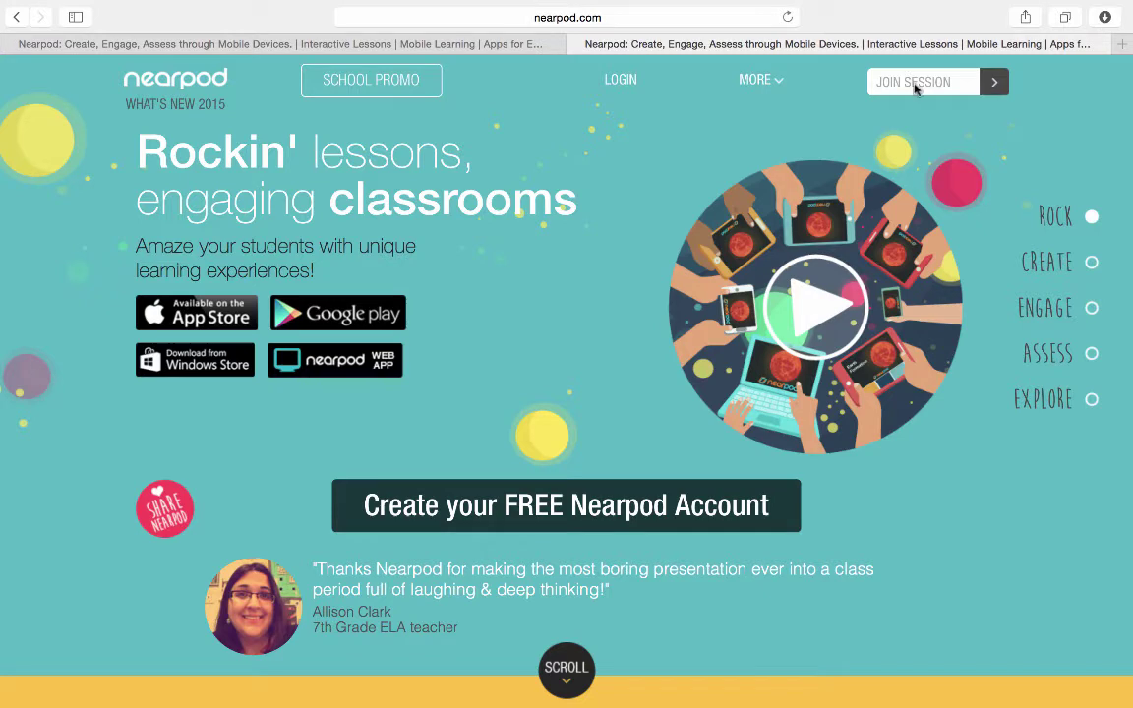
Open Nearpod's login page from the nearpod.com home page.
click(631, 83)
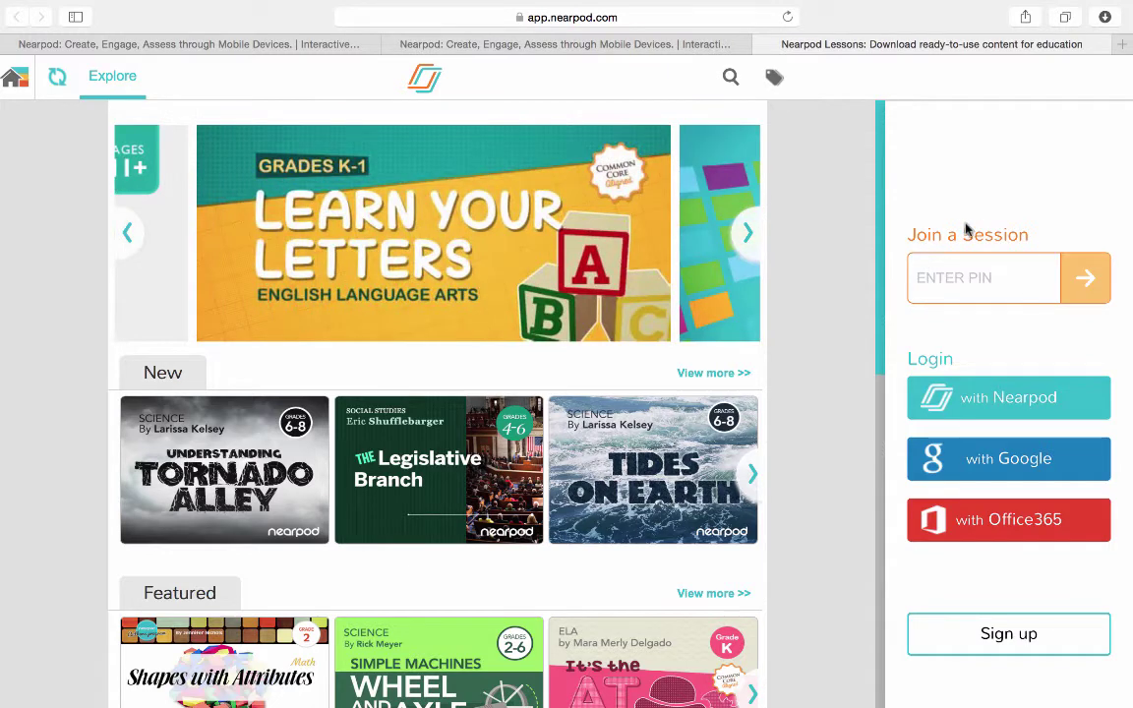
Log in to Nearpod with a Google account and start creating a new lesson.
click(931, 458)
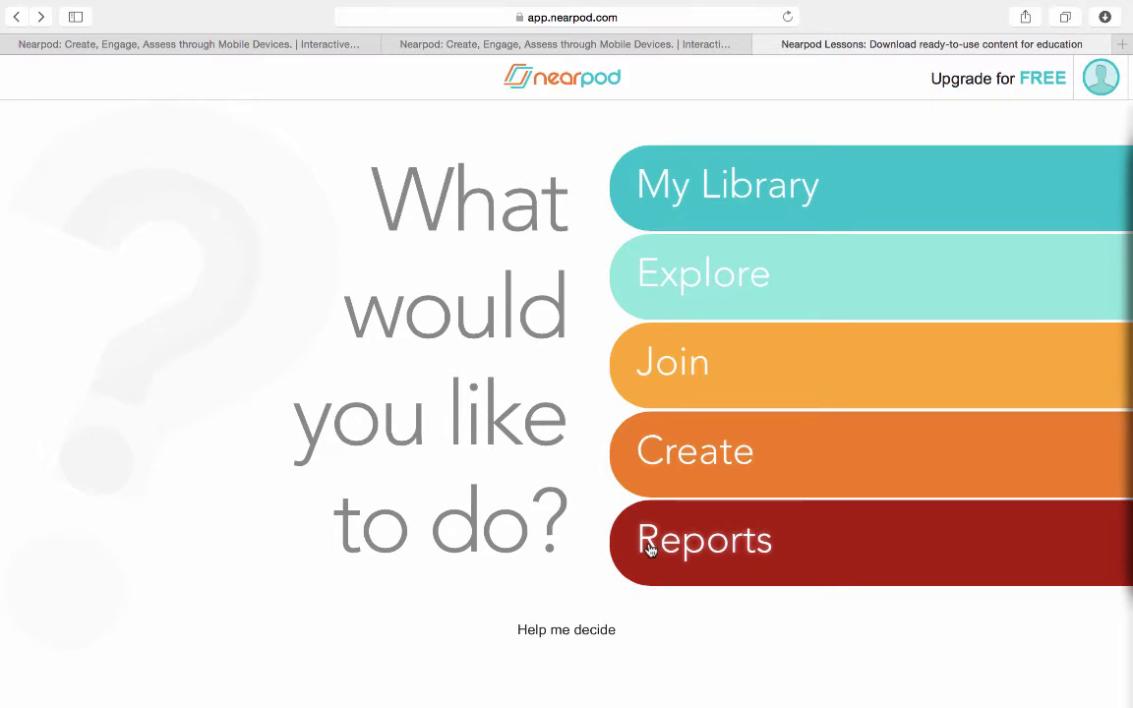
click(660, 455)
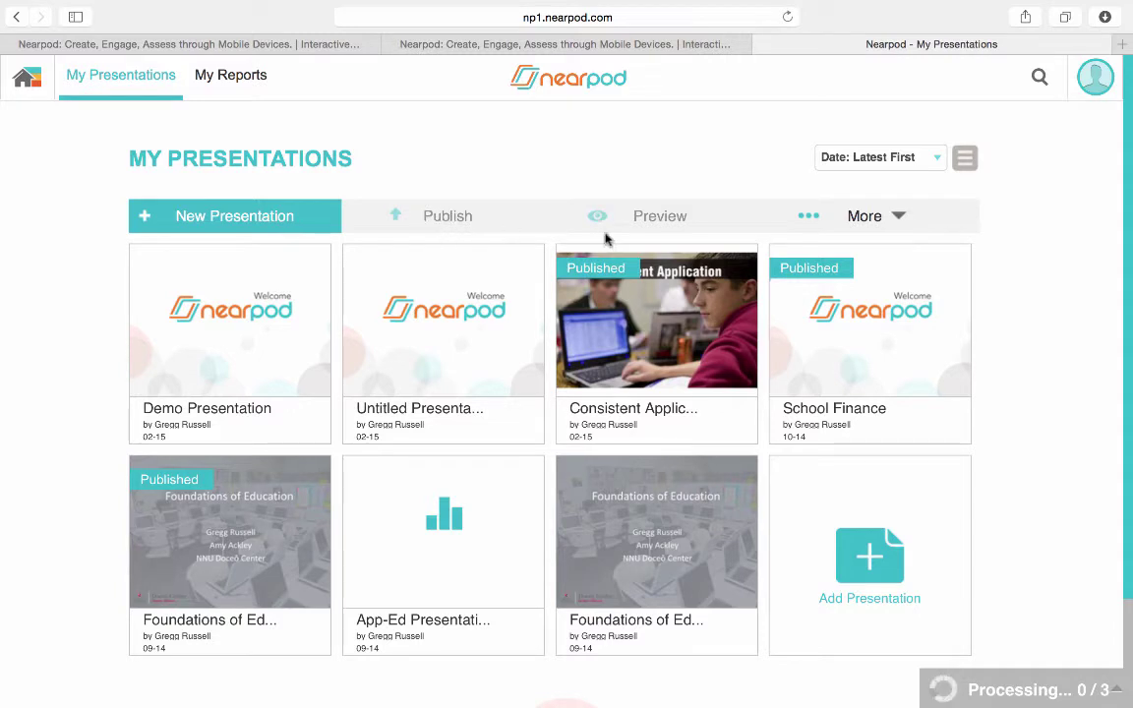
Create a new presentation, try renaming it 'Demo Presentation', and dismiss the duplicate-name warning.
click(890, 220)
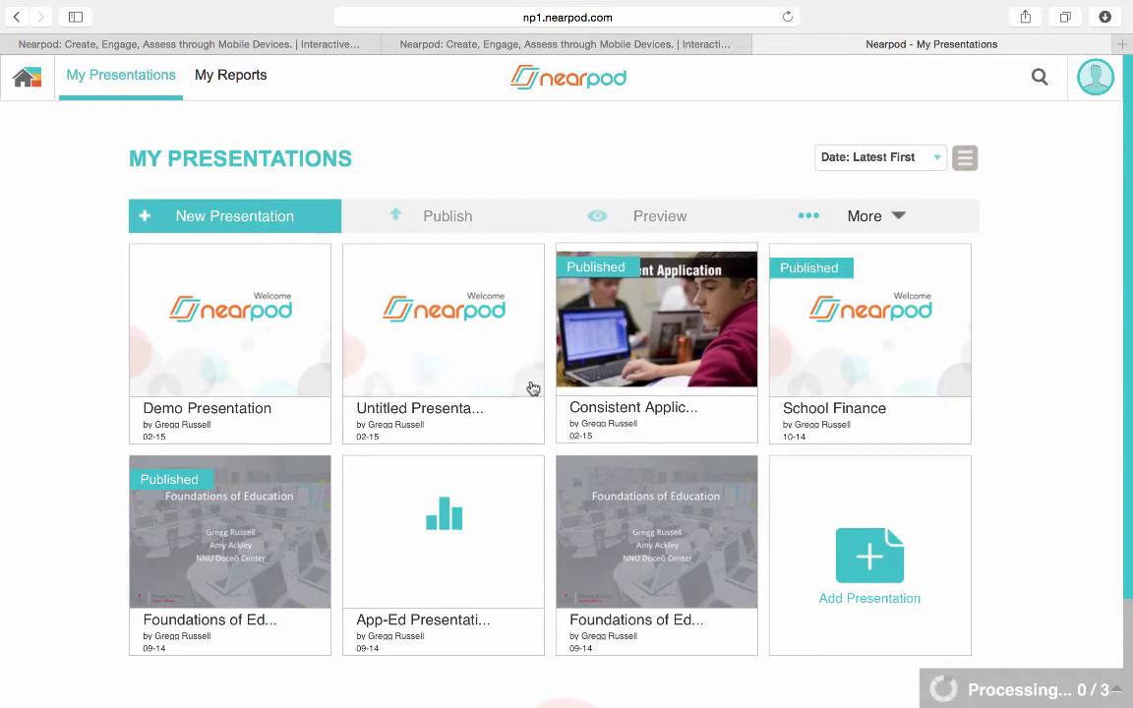
click(851, 562)
click(309, 164)
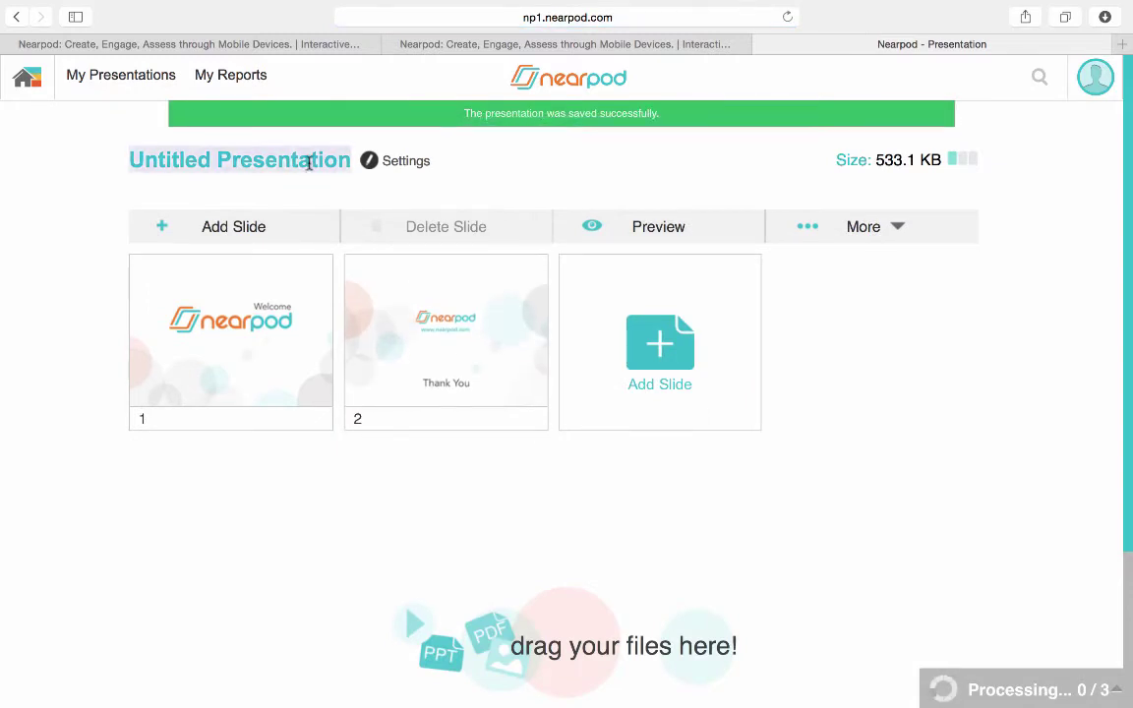
key(BackSpace)
text(Dema)
text( Presen)
key(BackSpace)
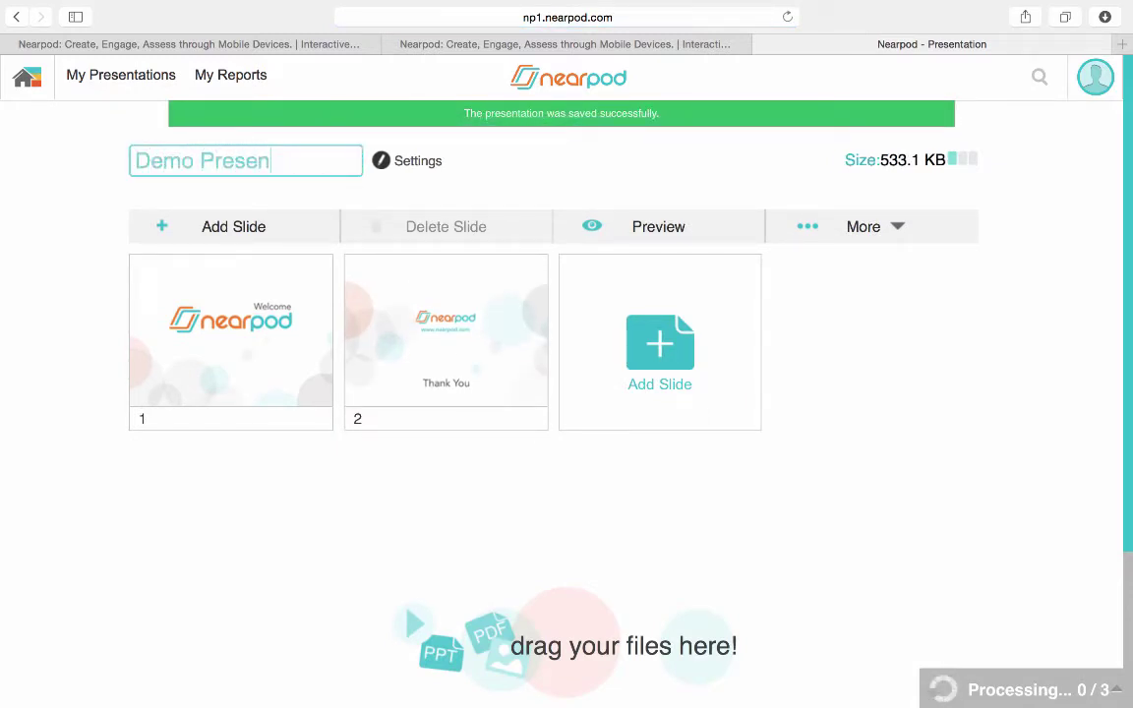
text(tation)
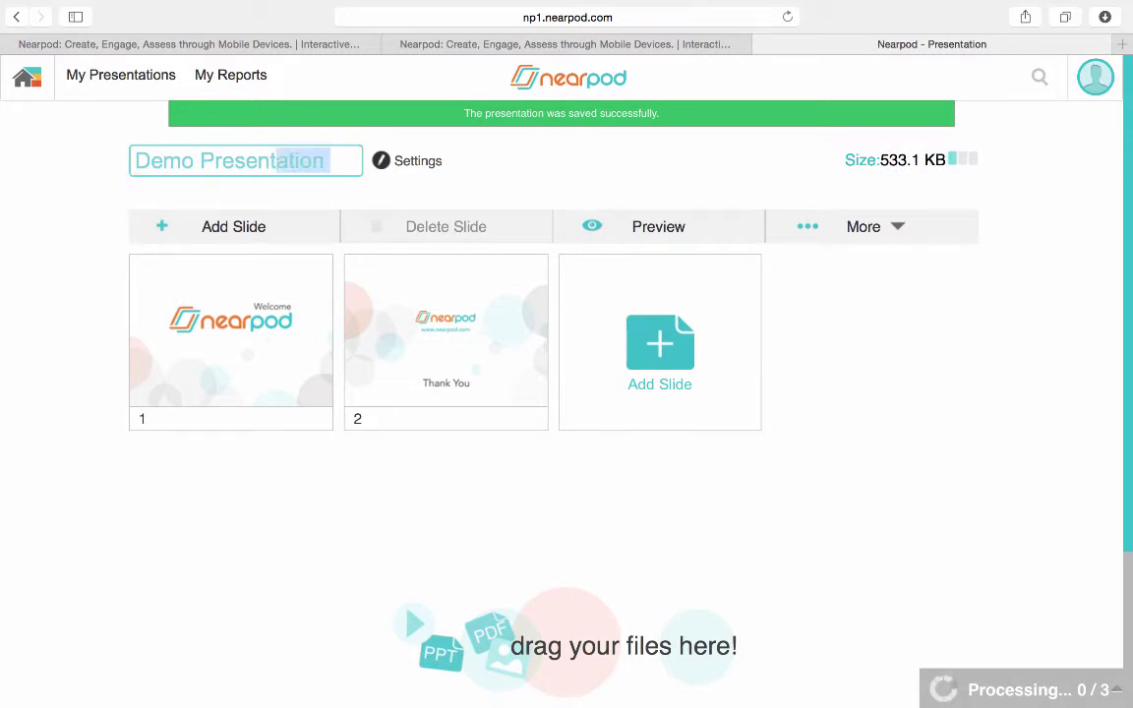
key(Return)
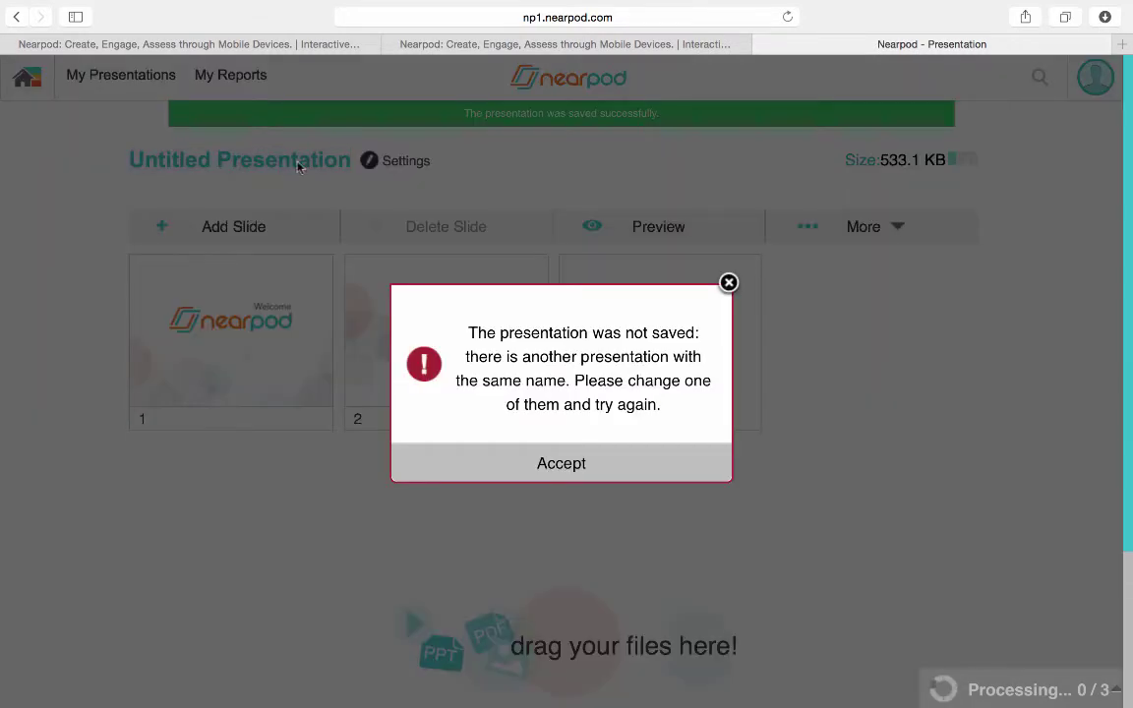
click(584, 466)
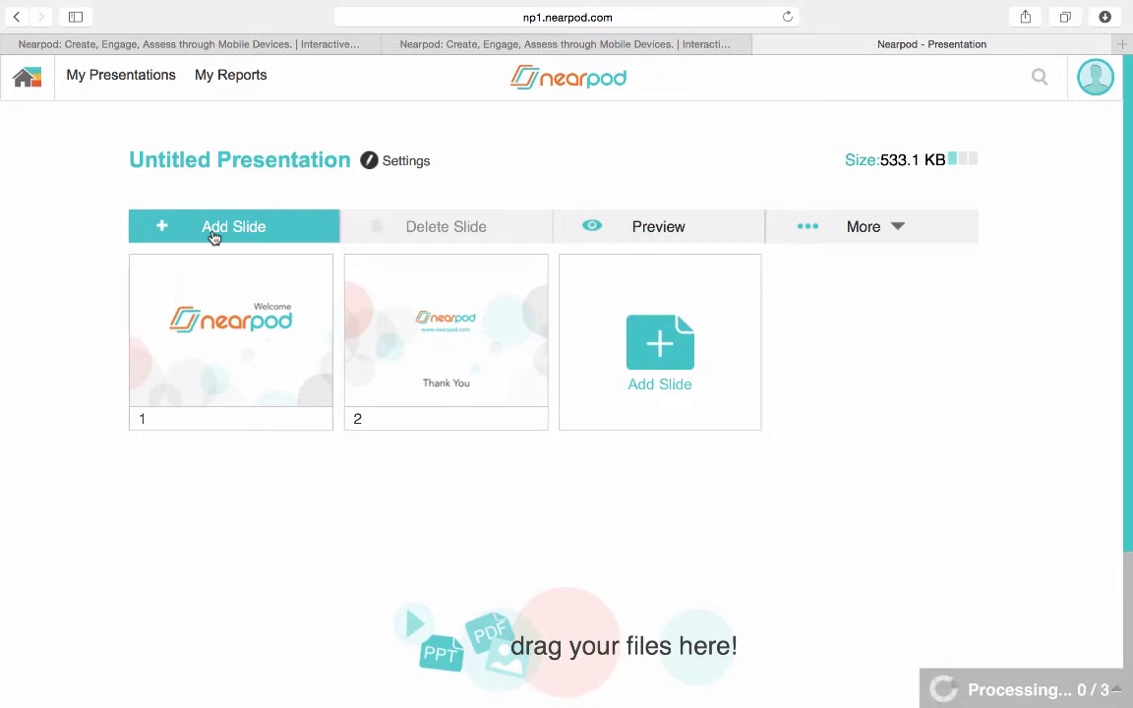
Add a new content slide to the presentation.
click(630, 363)
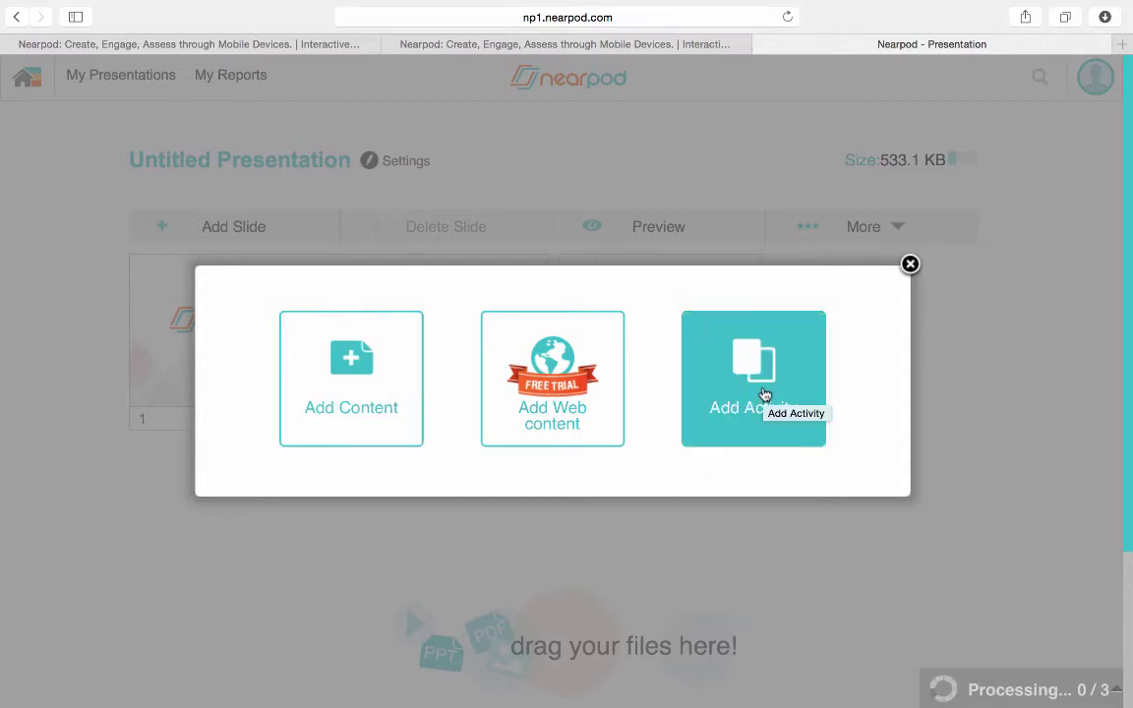
click(351, 365)
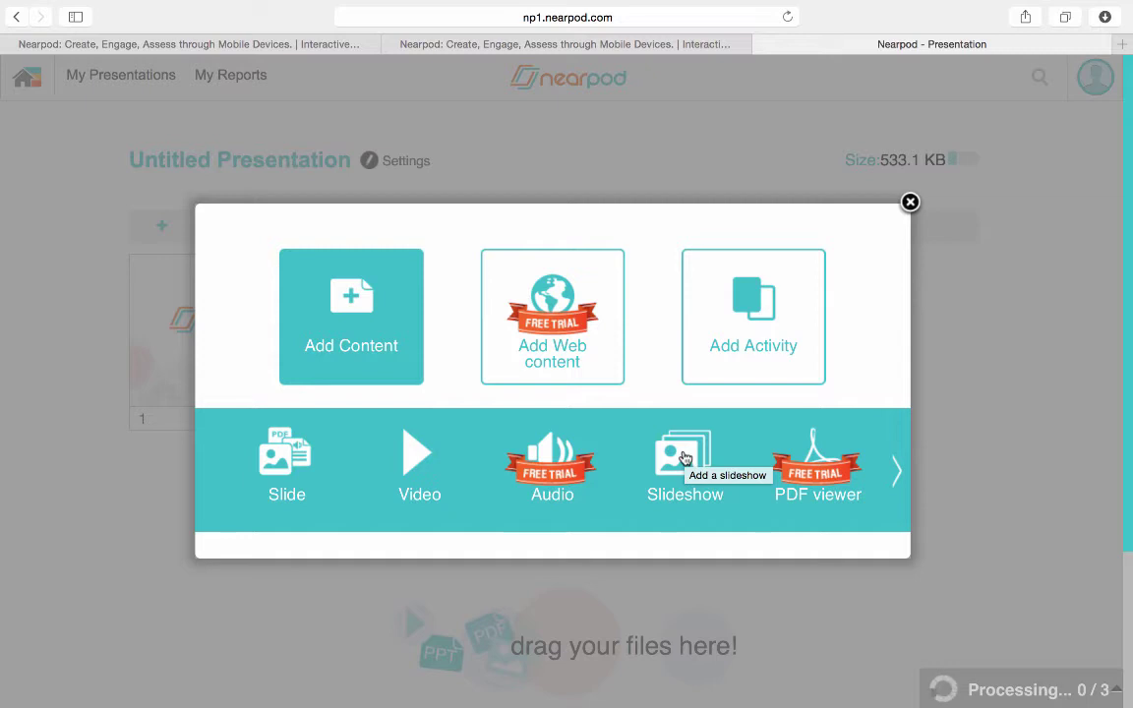
click(272, 460)
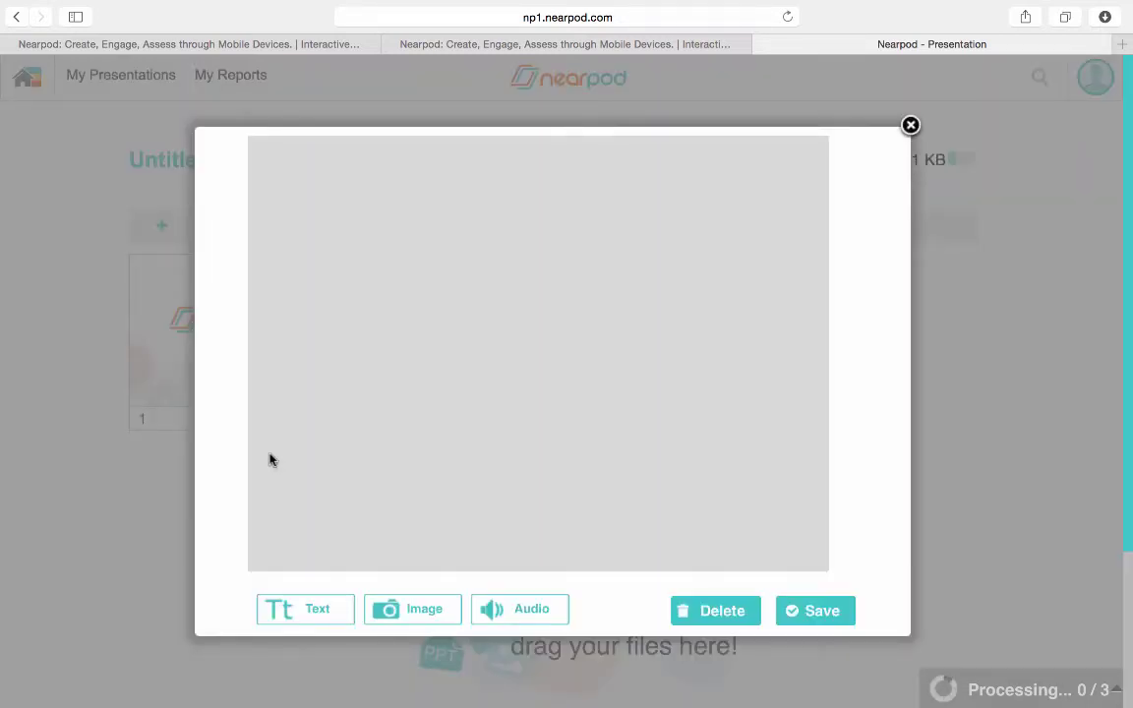
Give the text slide title 'Demo Slide' and body 'Demo Text', then begin adding an image.
click(313, 607)
text(D)
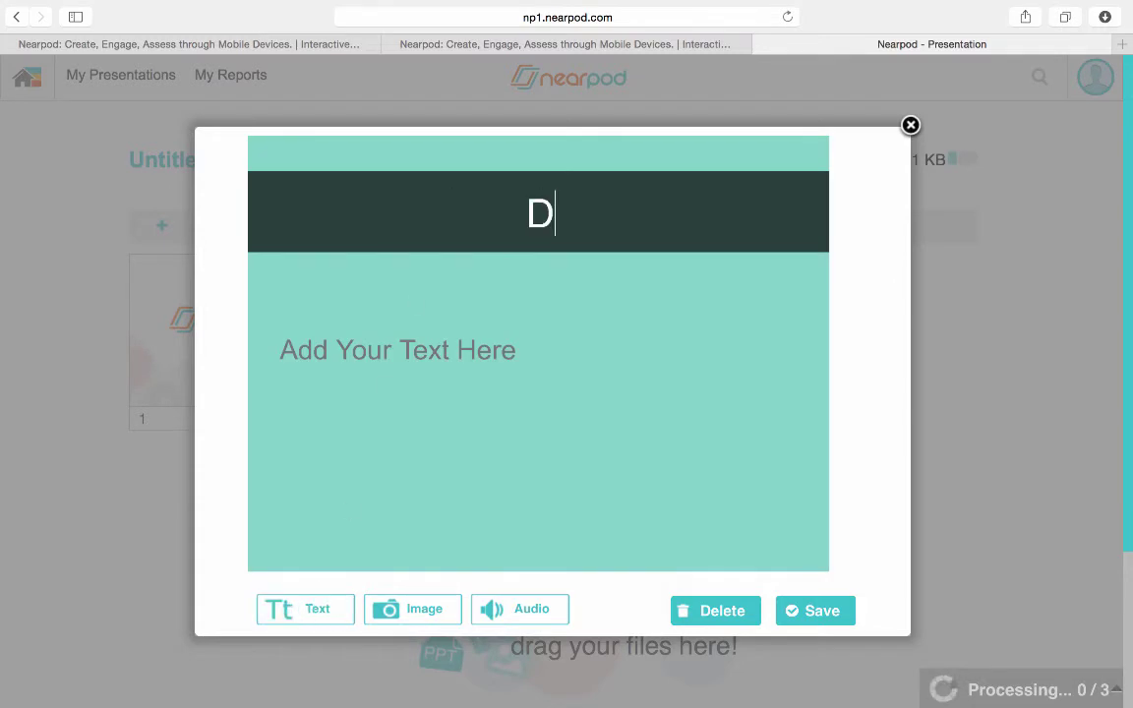
text(emo Slide)
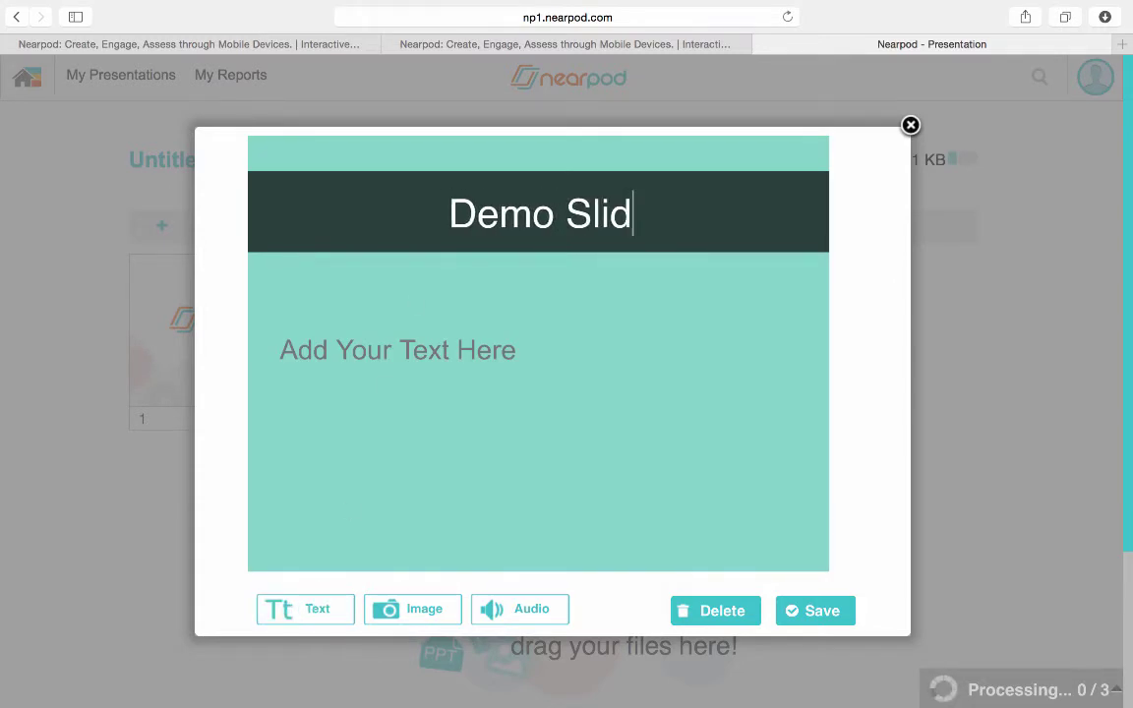
click(403, 354)
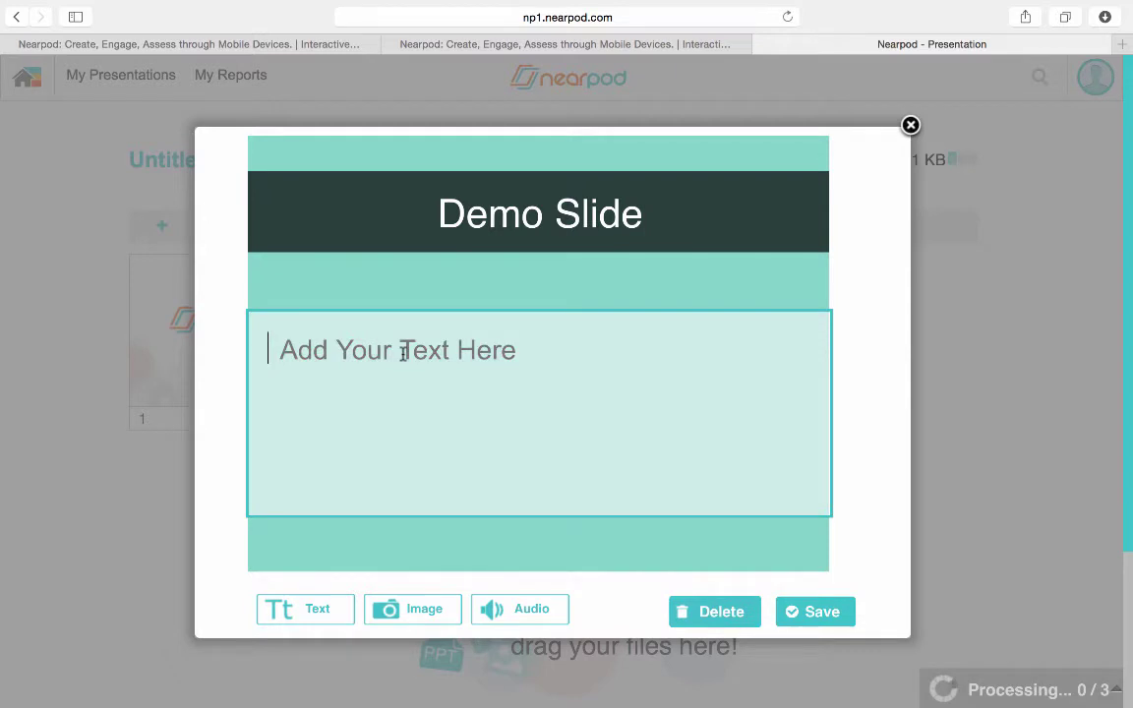
text(Demo Text)
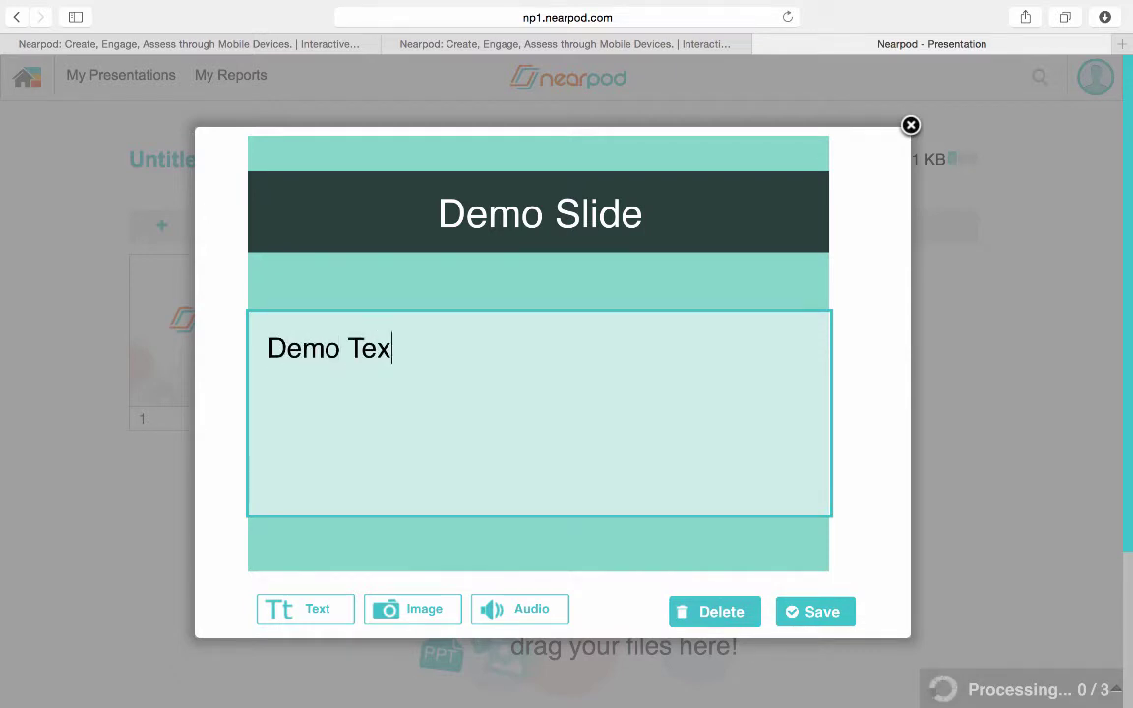
click(417, 609)
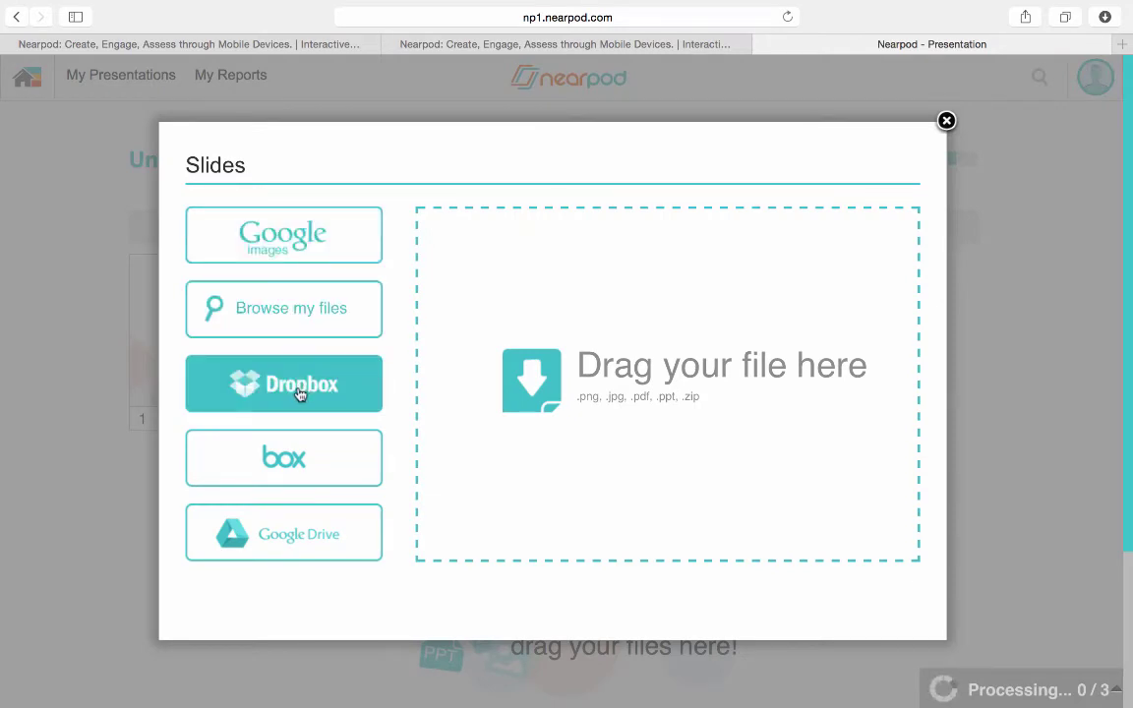
Insert socrates.jpg from local files, save Demo Slide, and move it before Thank You.
click(314, 315)
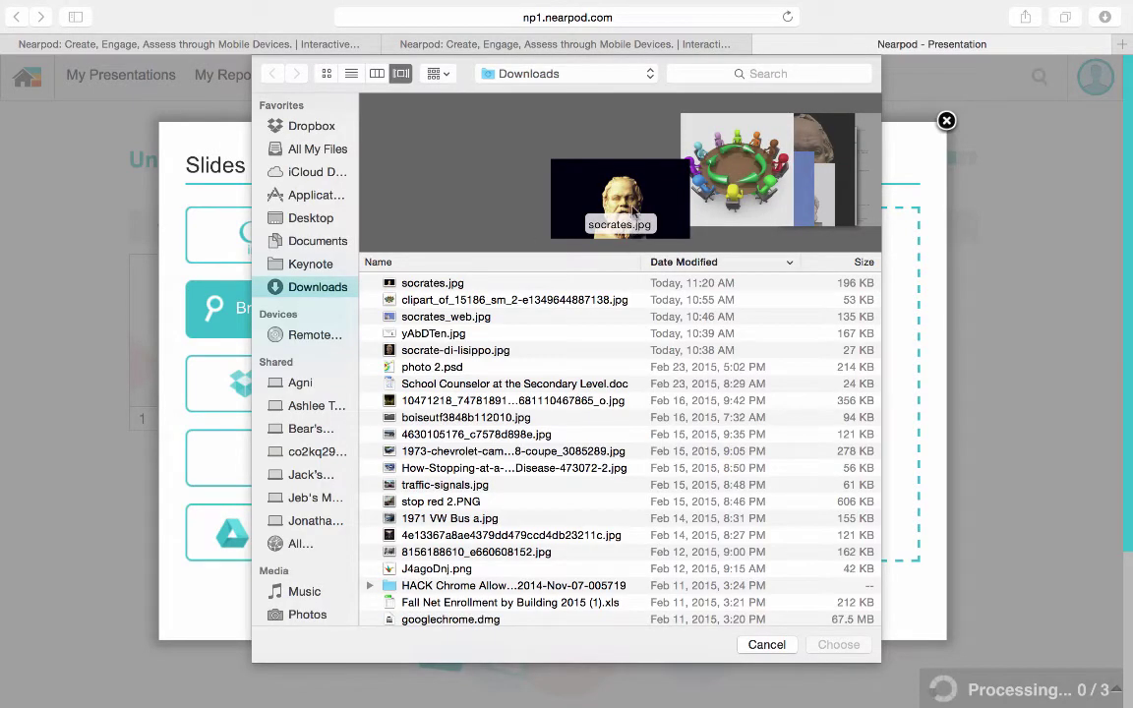
click(441, 283)
key(Return)
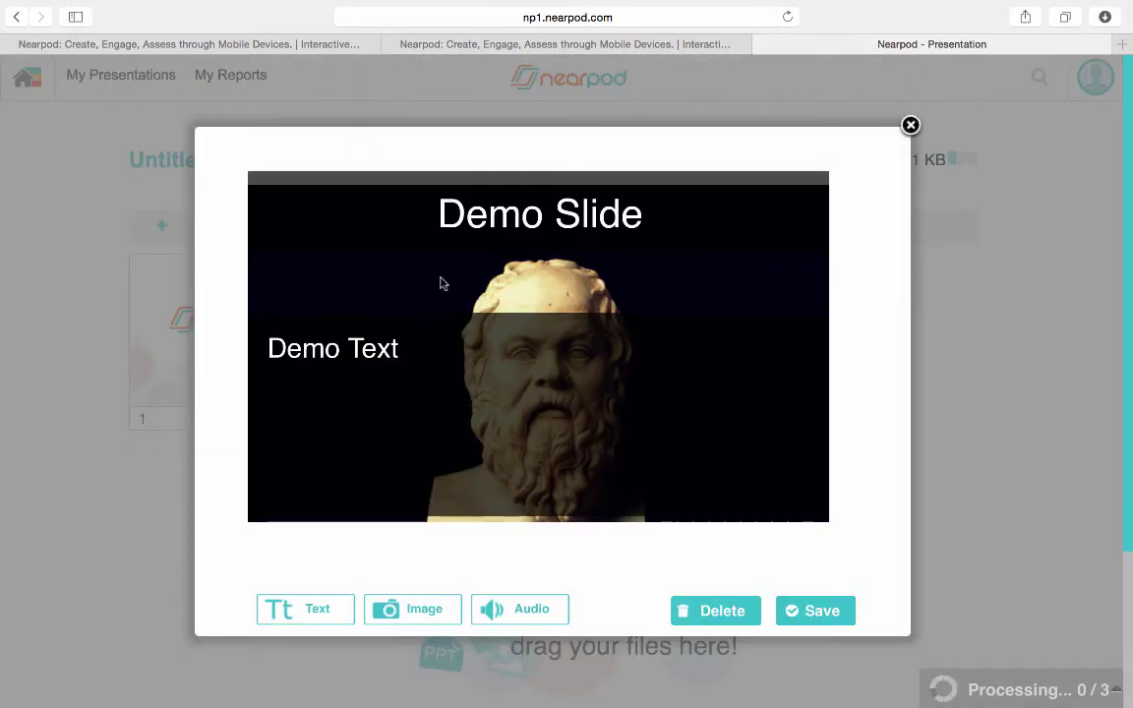
click(821, 614)
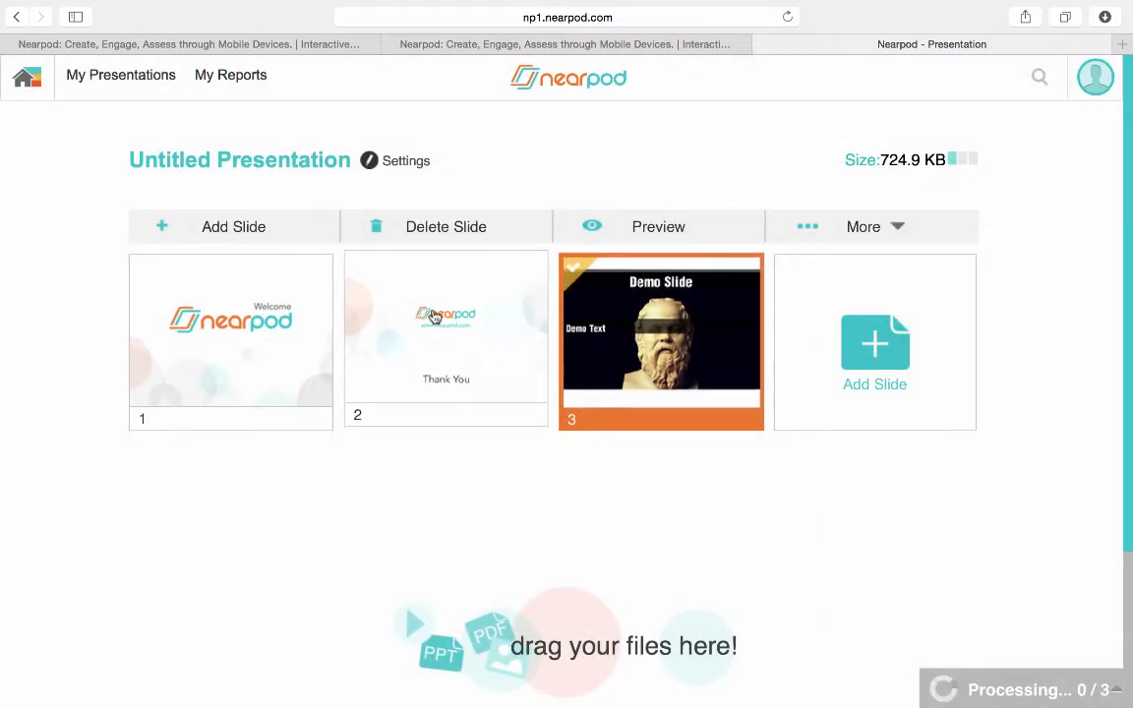
drag(623, 343, 457, 335)
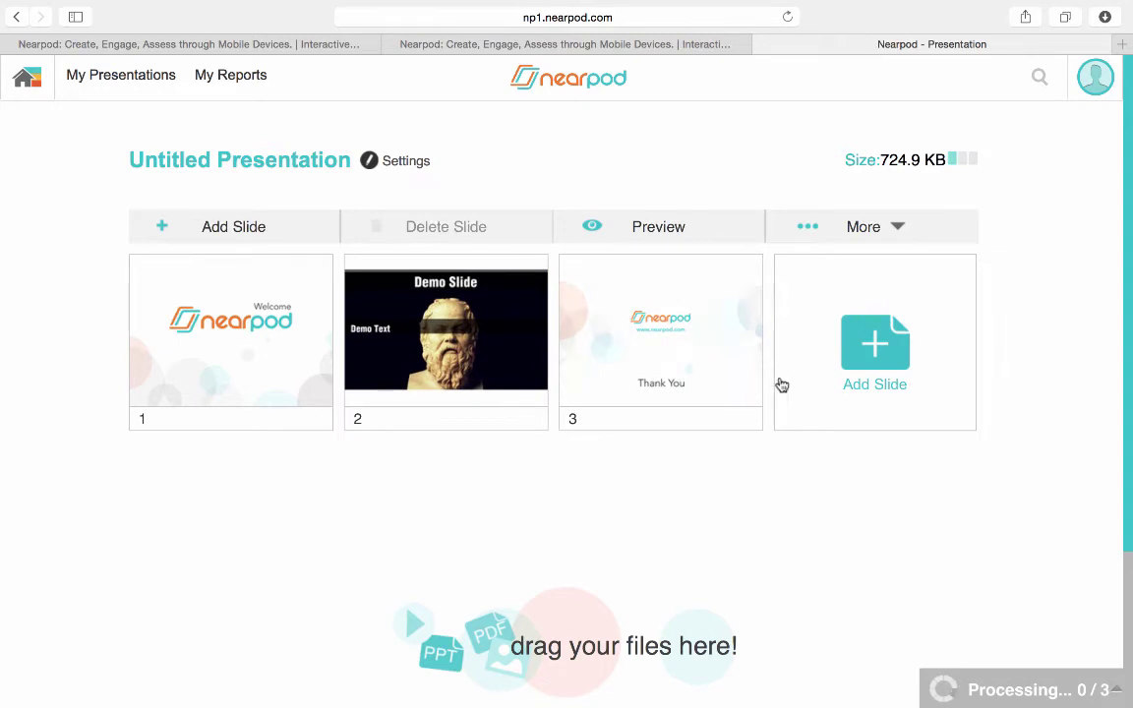
Add a new Quiz activity to the presentation.
click(846, 343)
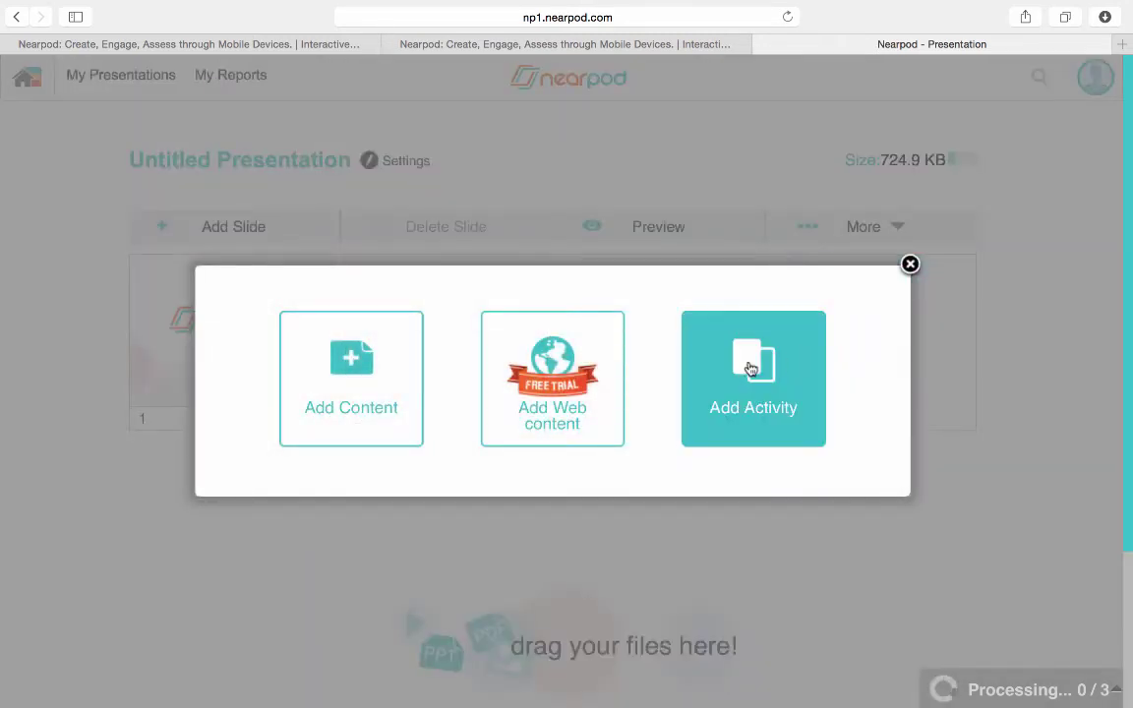
click(750, 368)
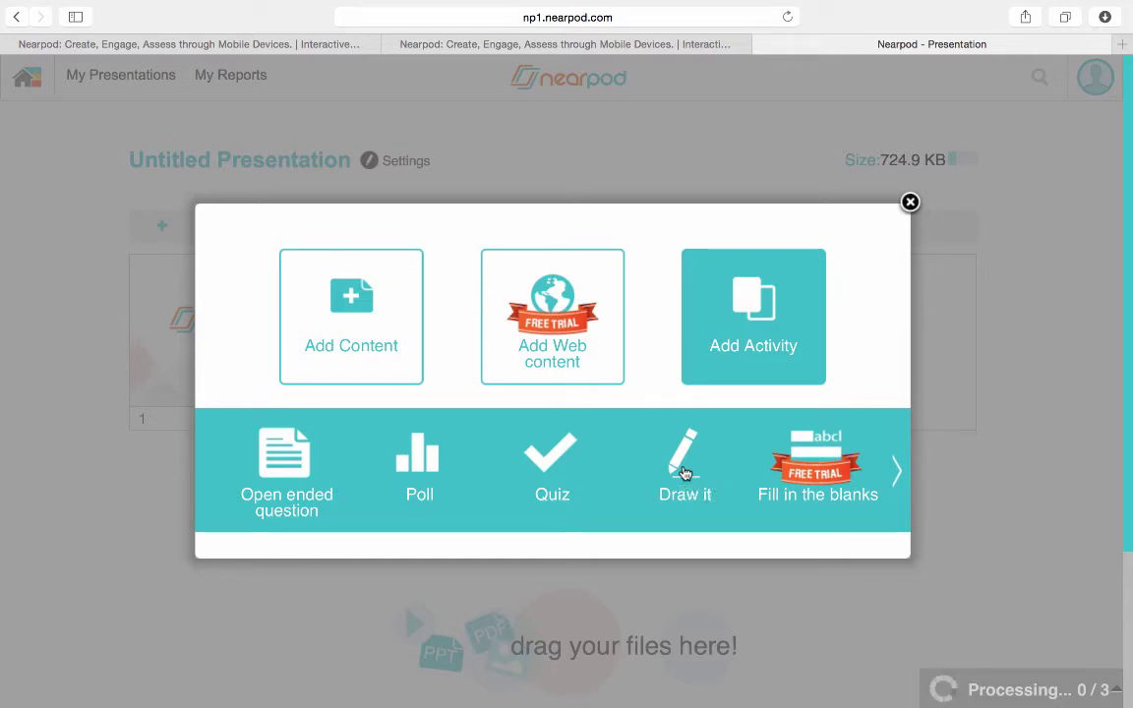
click(551, 464)
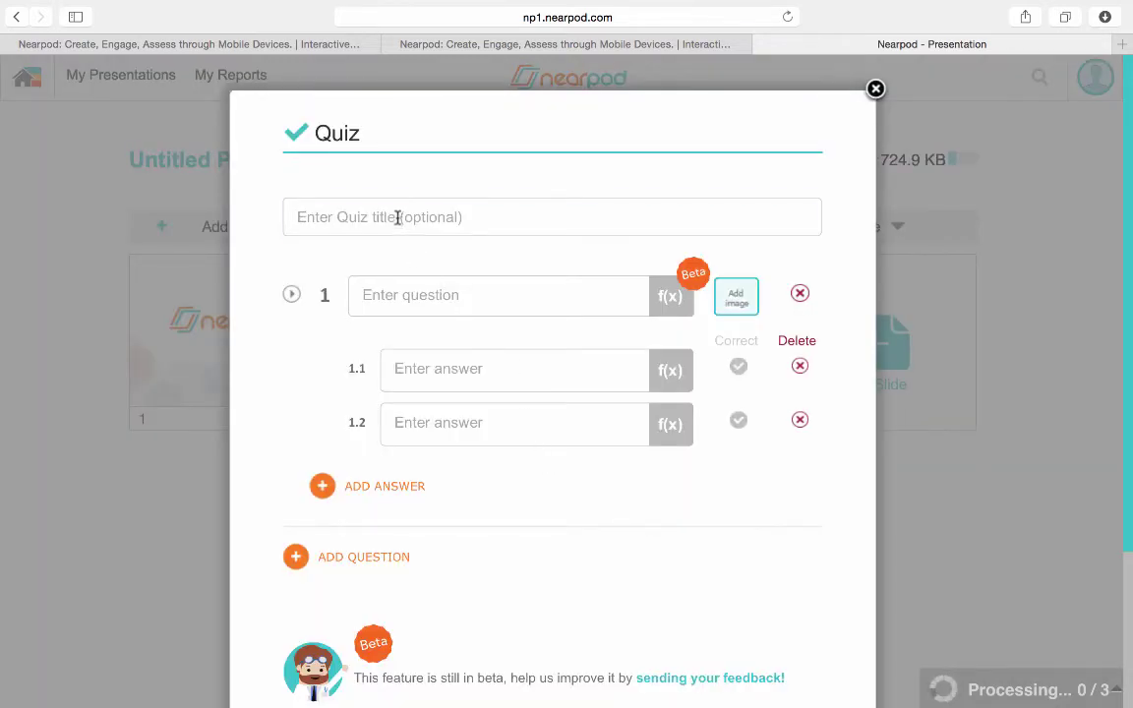
Title the quiz 'Presidents of the United States' and ask which was a United States President.
click(398, 217)
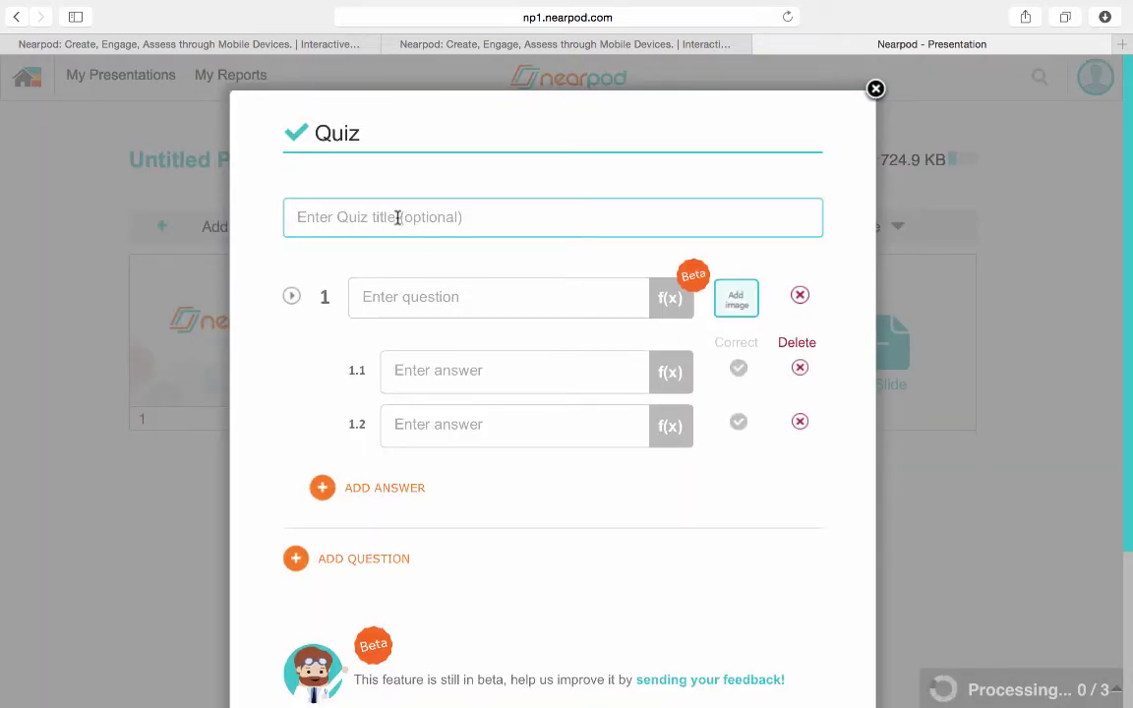
text(Presidents of the United States)
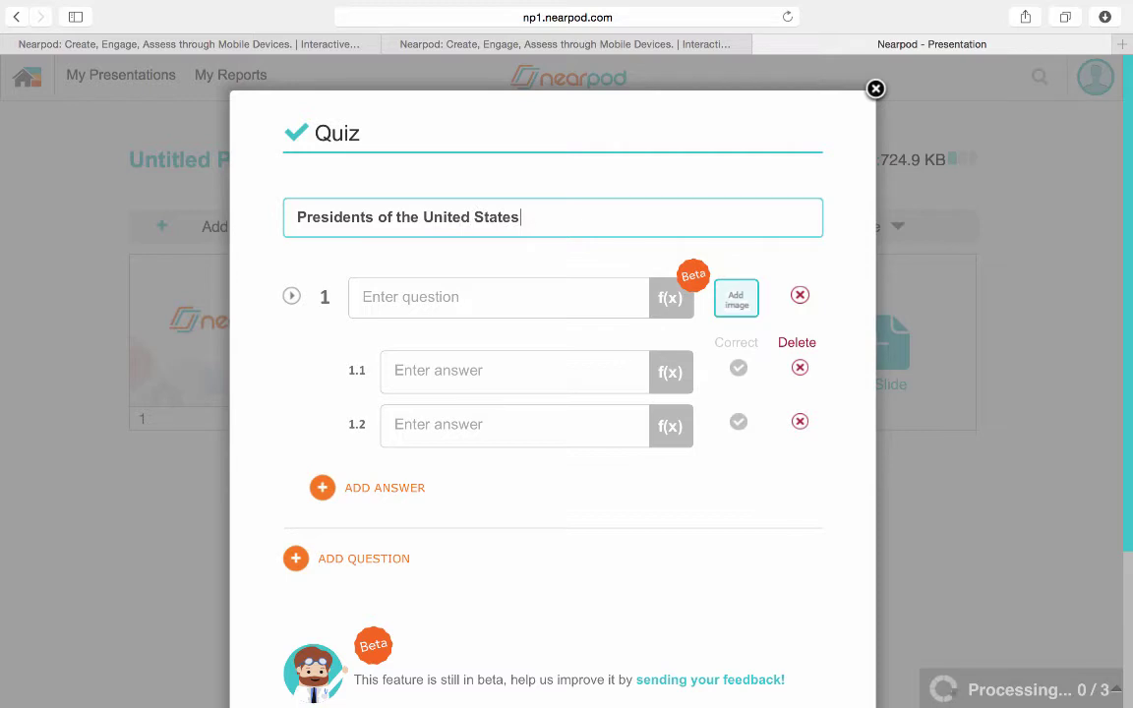
click(379, 290)
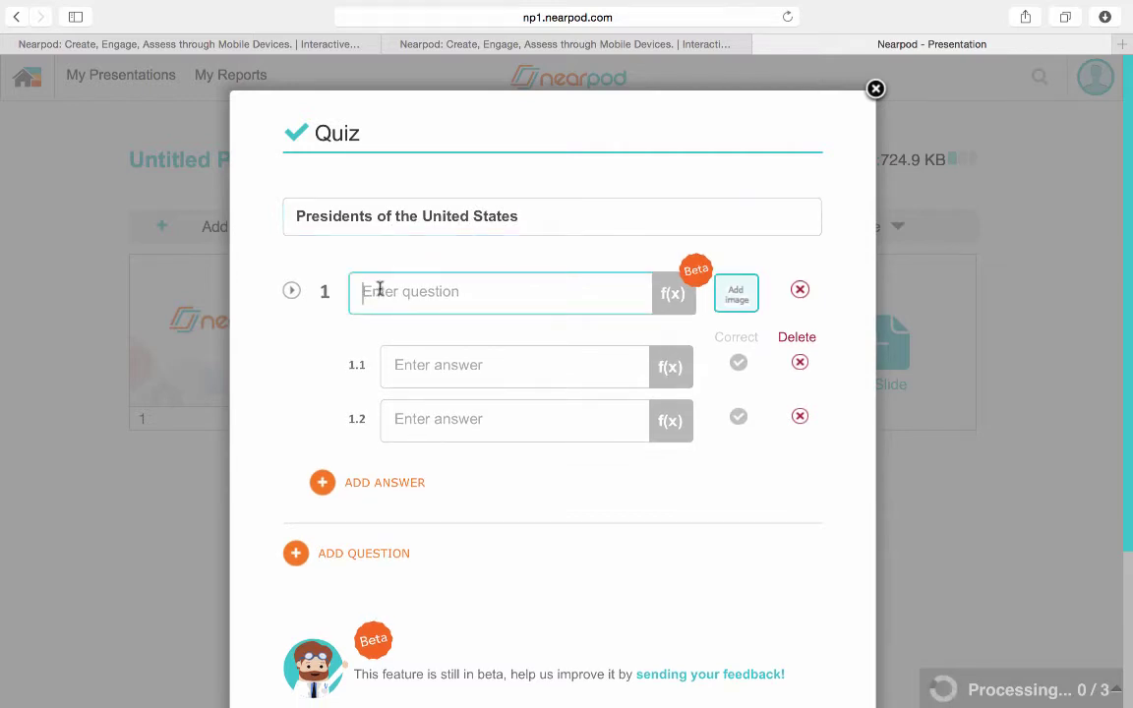
text(Which of the)
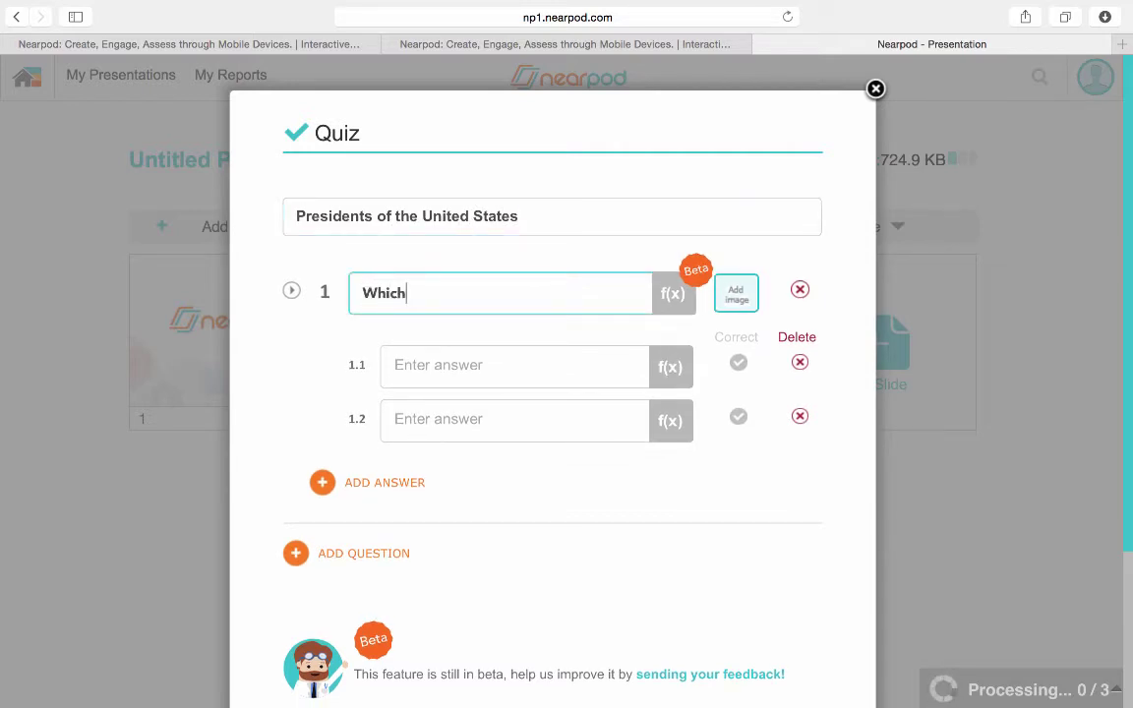
text(llow)
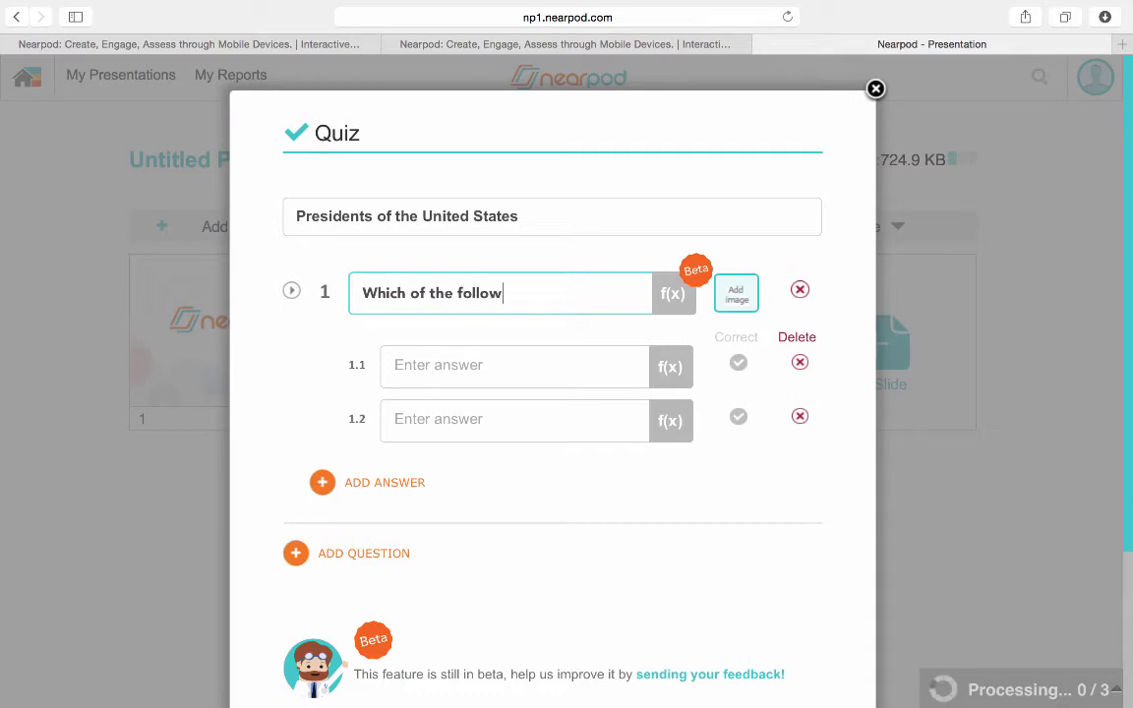
text(ing was a United States President?)
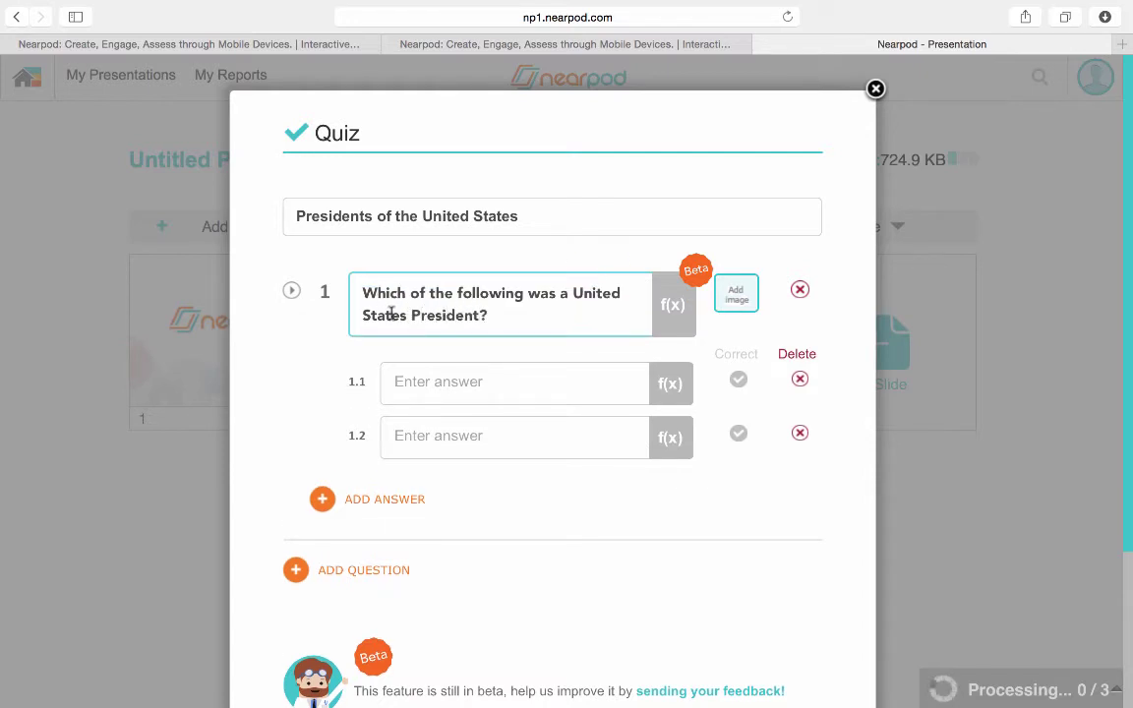
Enter answers John F. Kennedy and Louise Armstrong and save the quiz.
click(402, 383)
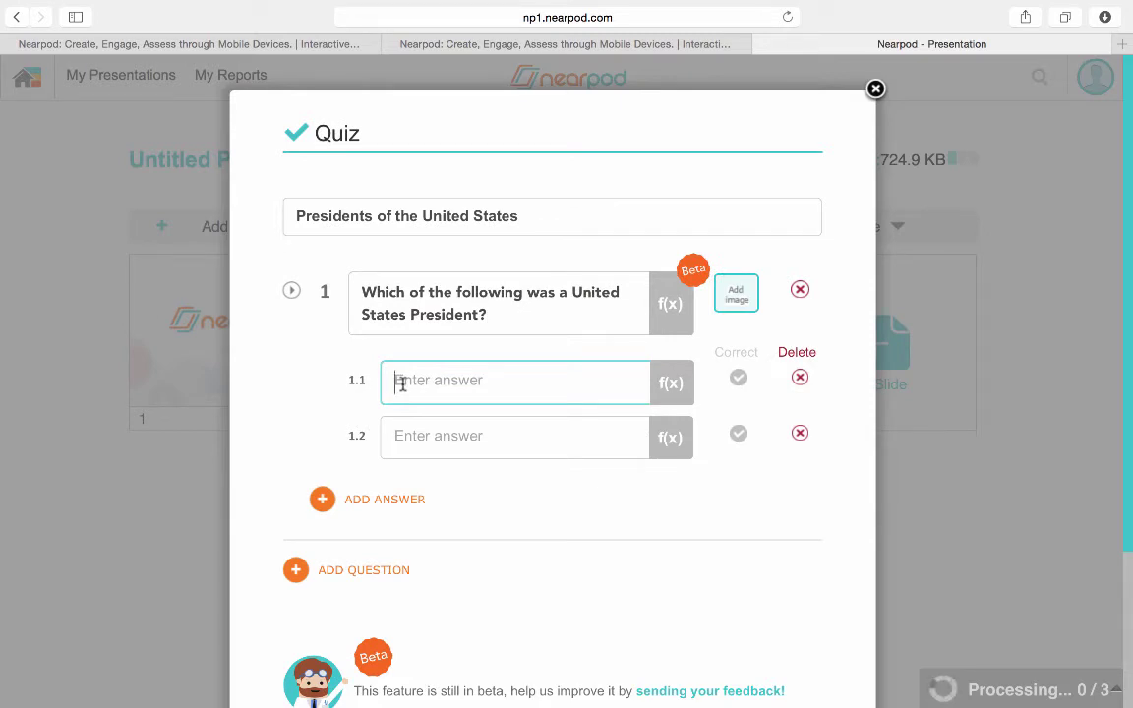
text(John F. )
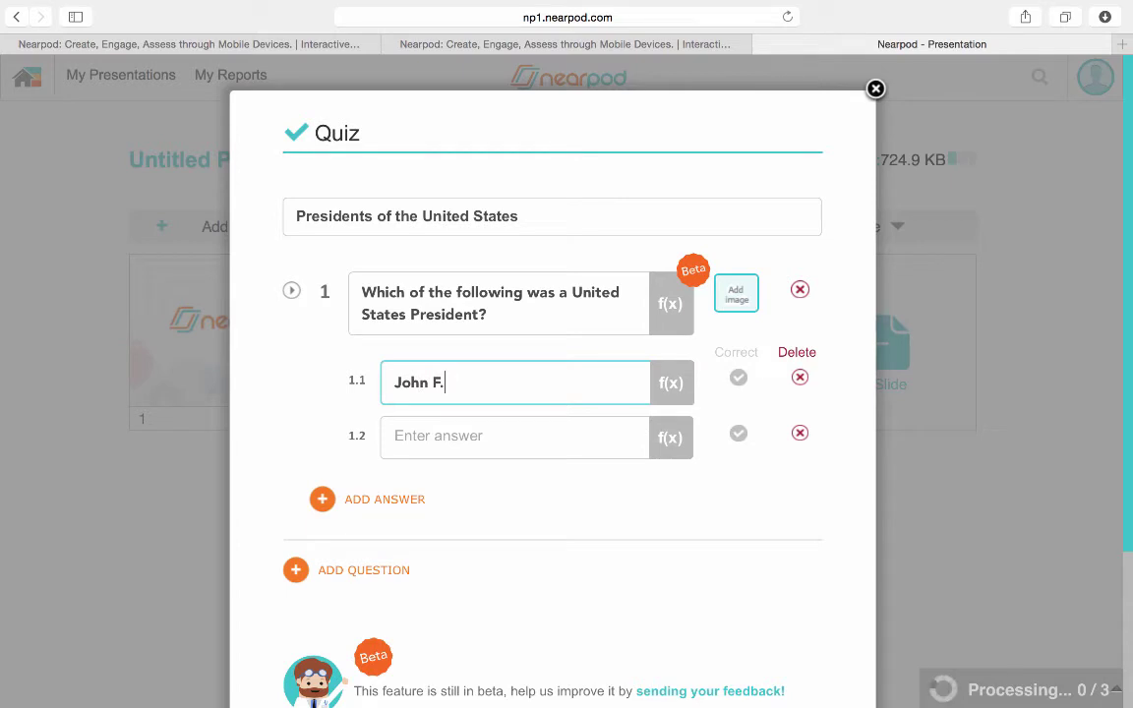
text(Kennedy)
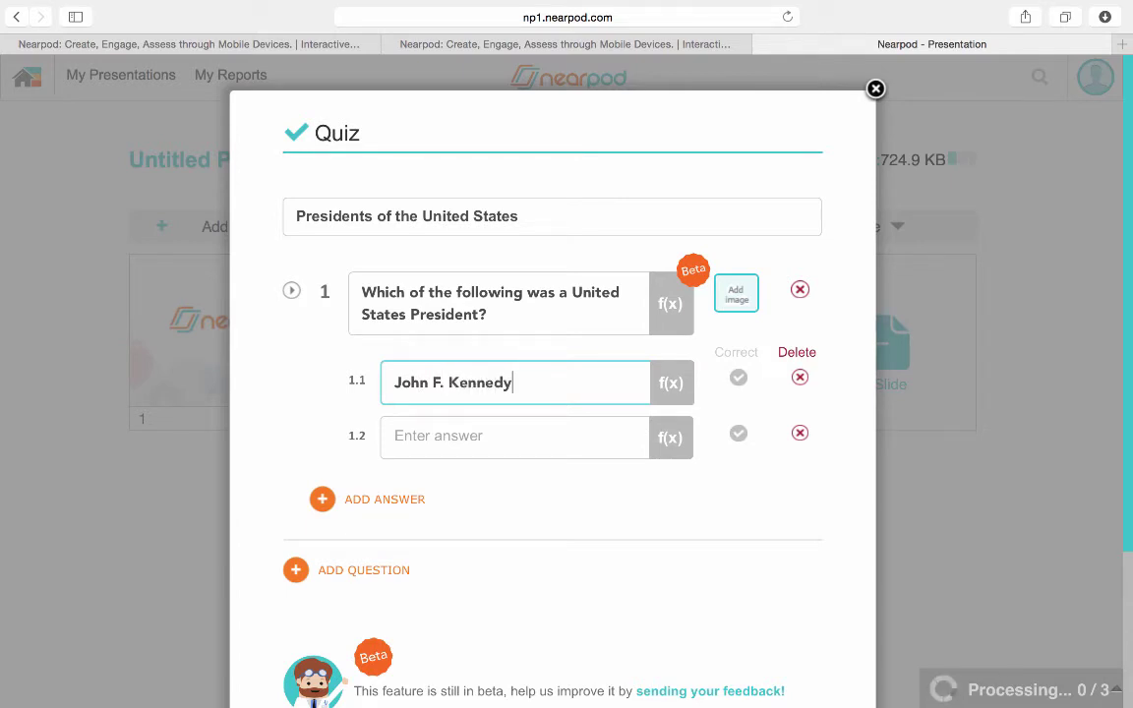
click(394, 435)
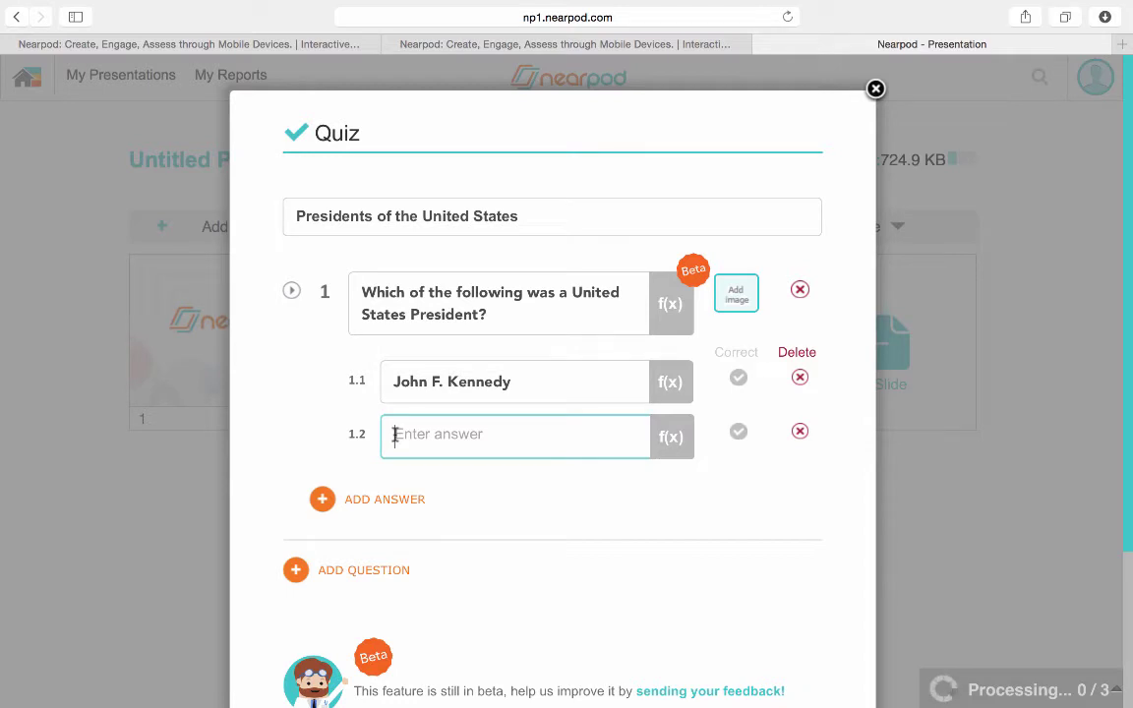
text(Louise Arm)
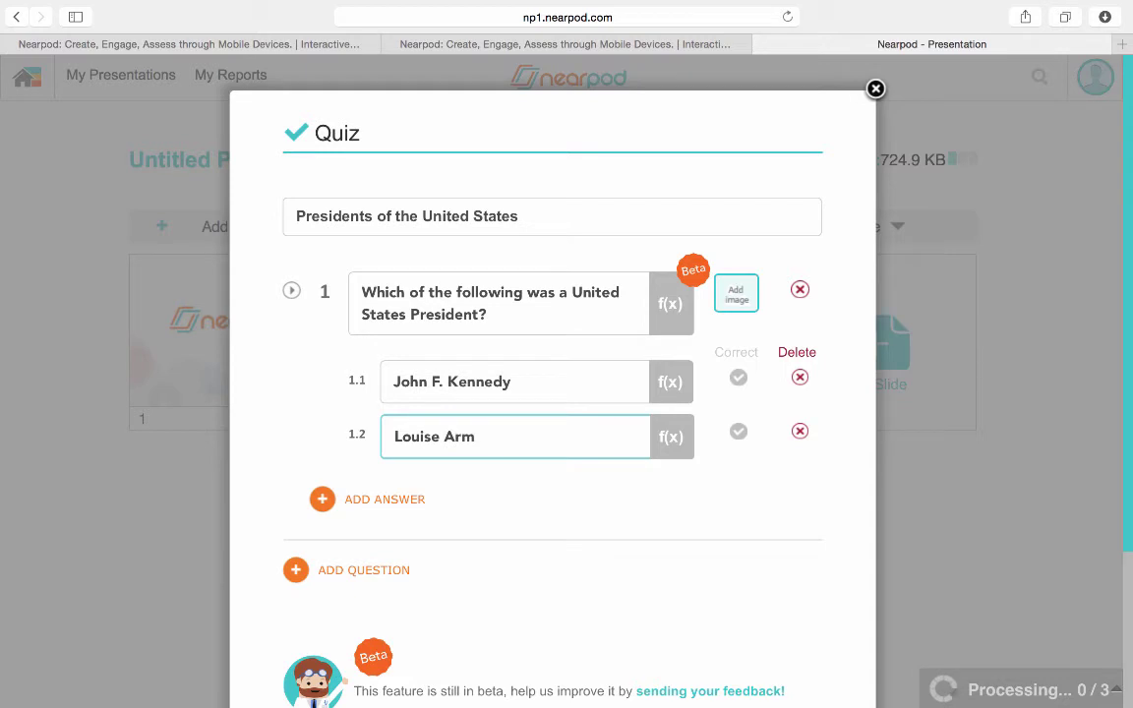
text(otrong)
scroll(726, 469, down, 3)
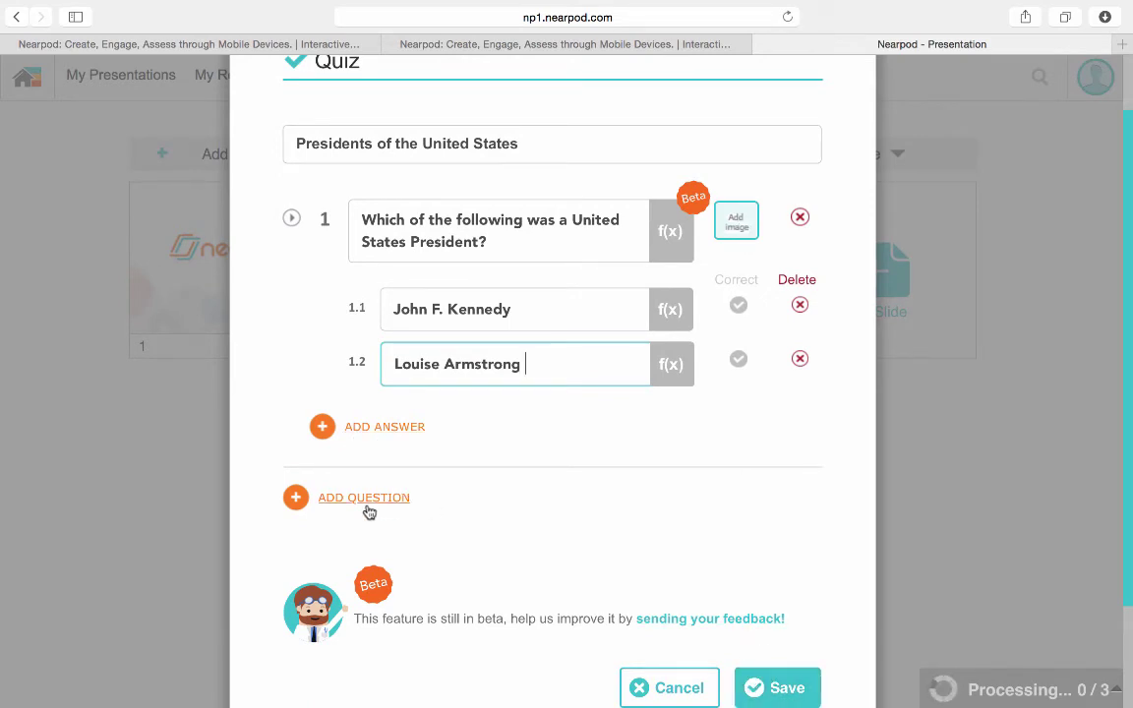
click(782, 690)
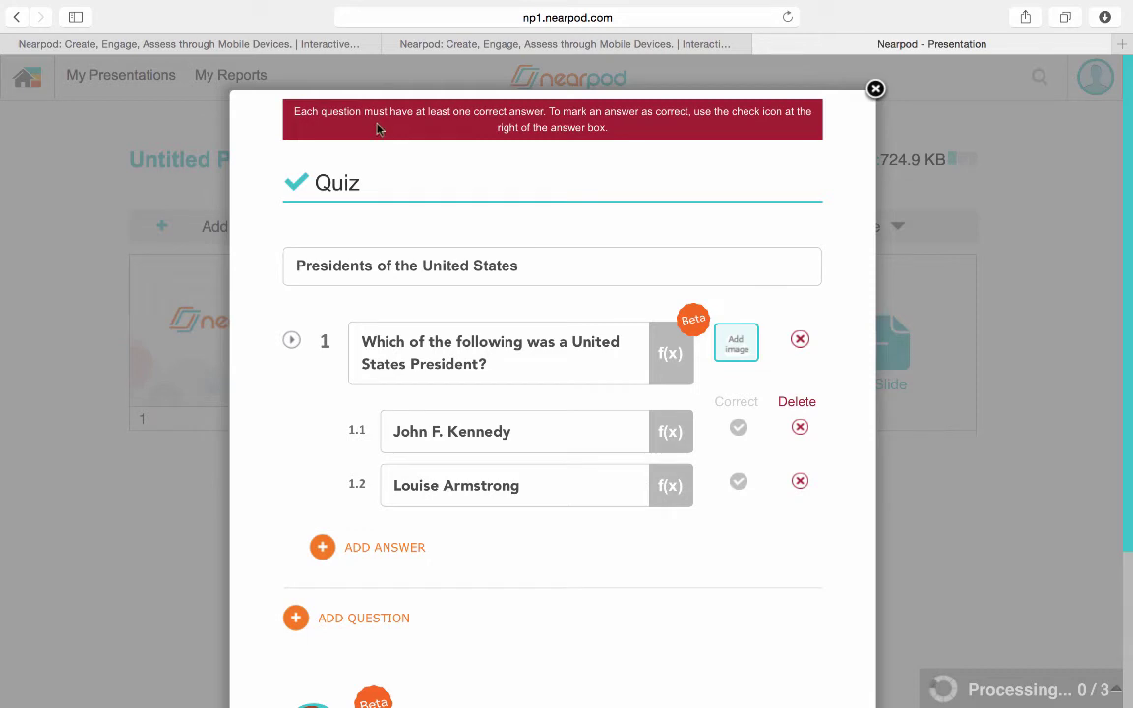
Mark John F. Kennedy correct, save the quiz, and move it third, before Thank You.
click(738, 428)
scroll(695, 435, down, 5)
click(770, 604)
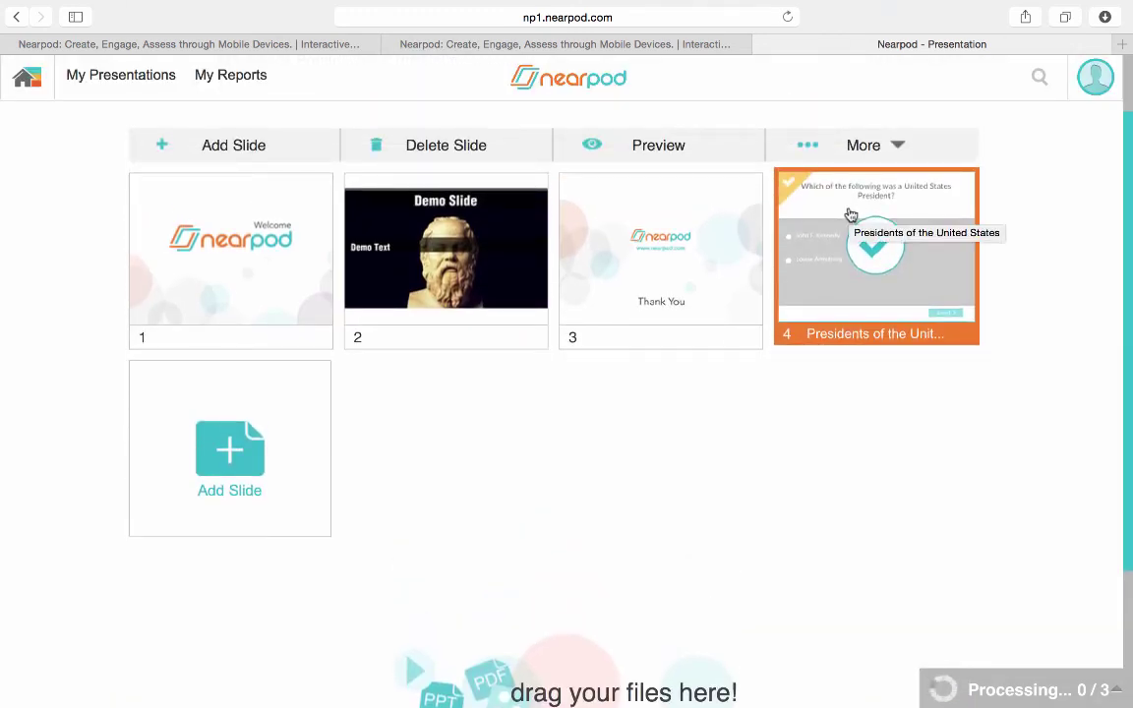
drag(851, 215, 663, 225)
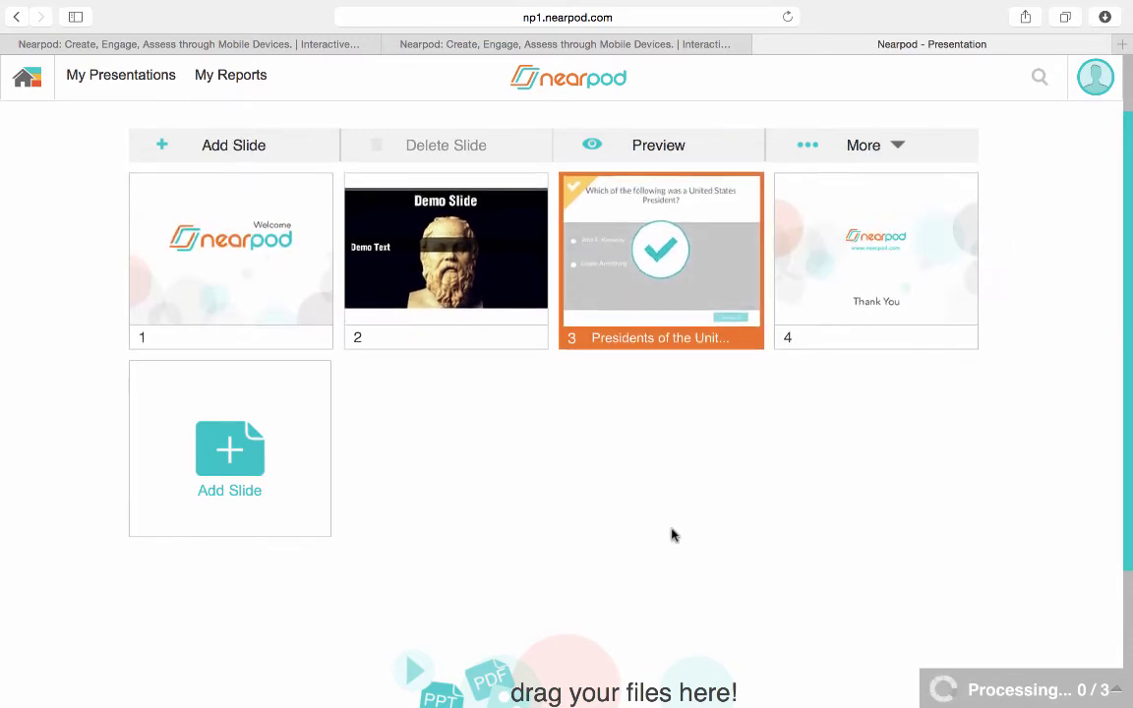
click(665, 147)
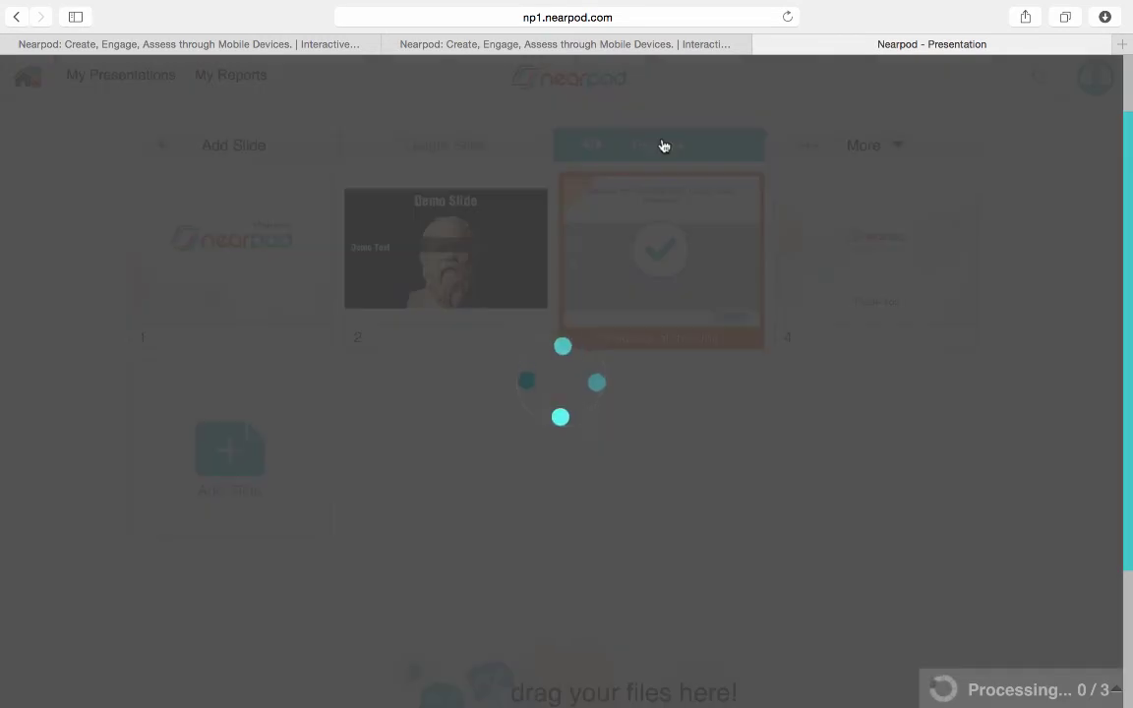
click(313, 670)
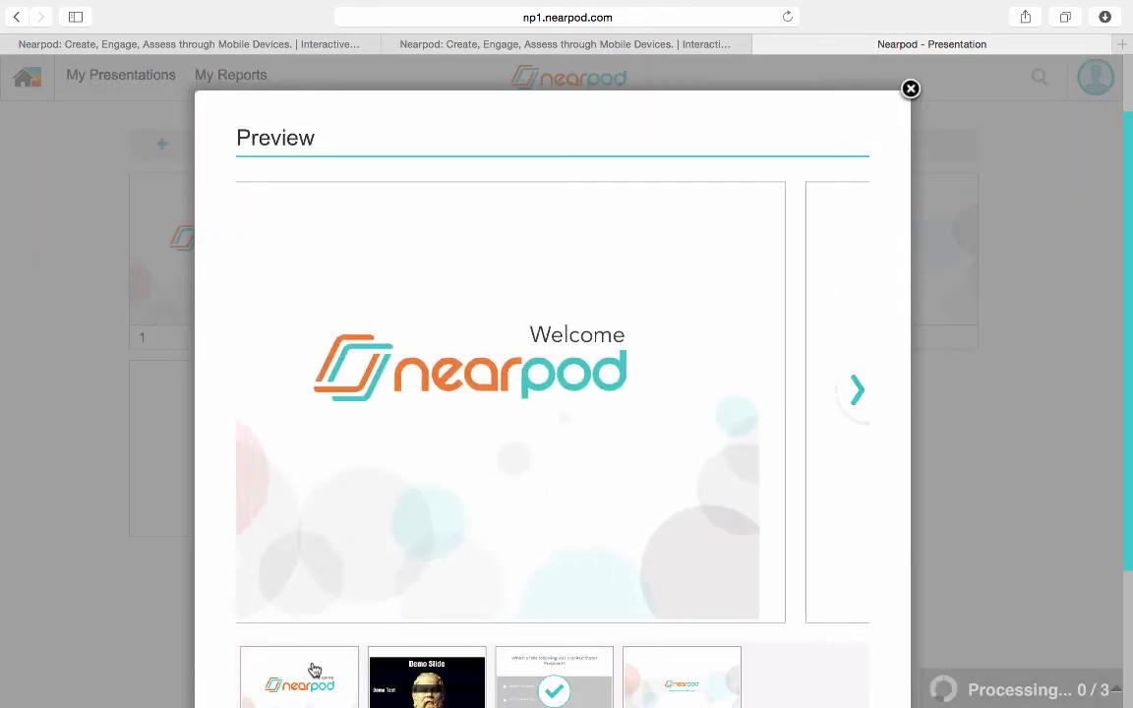
click(854, 390)
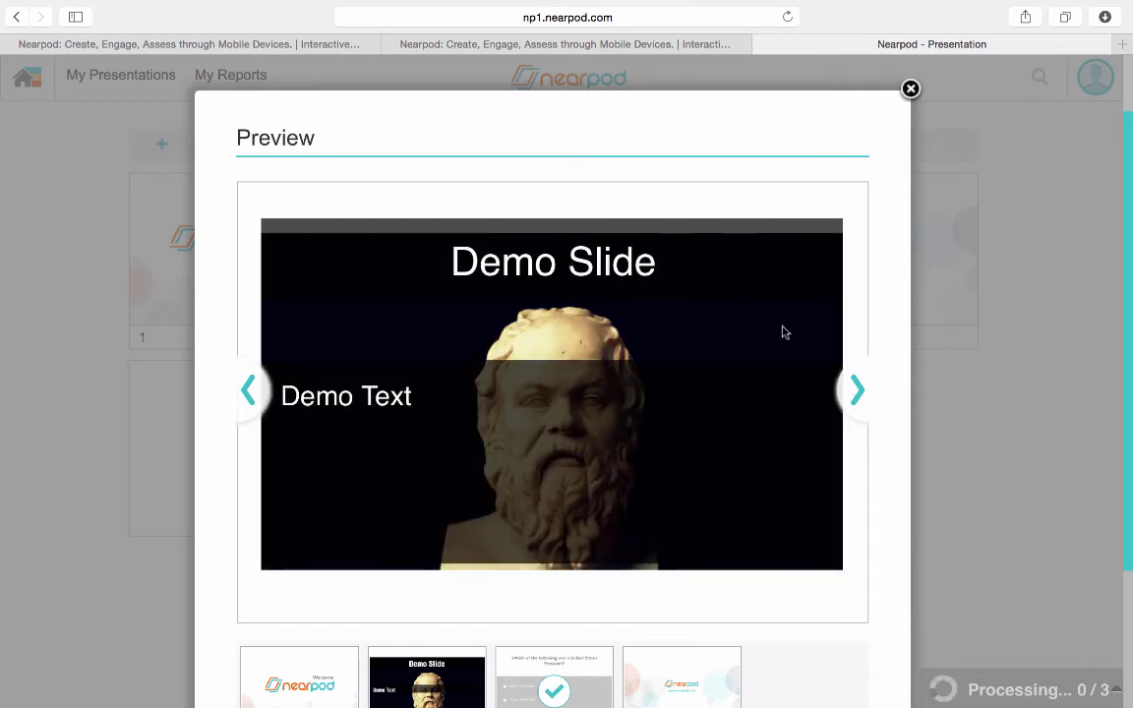
click(854, 391)
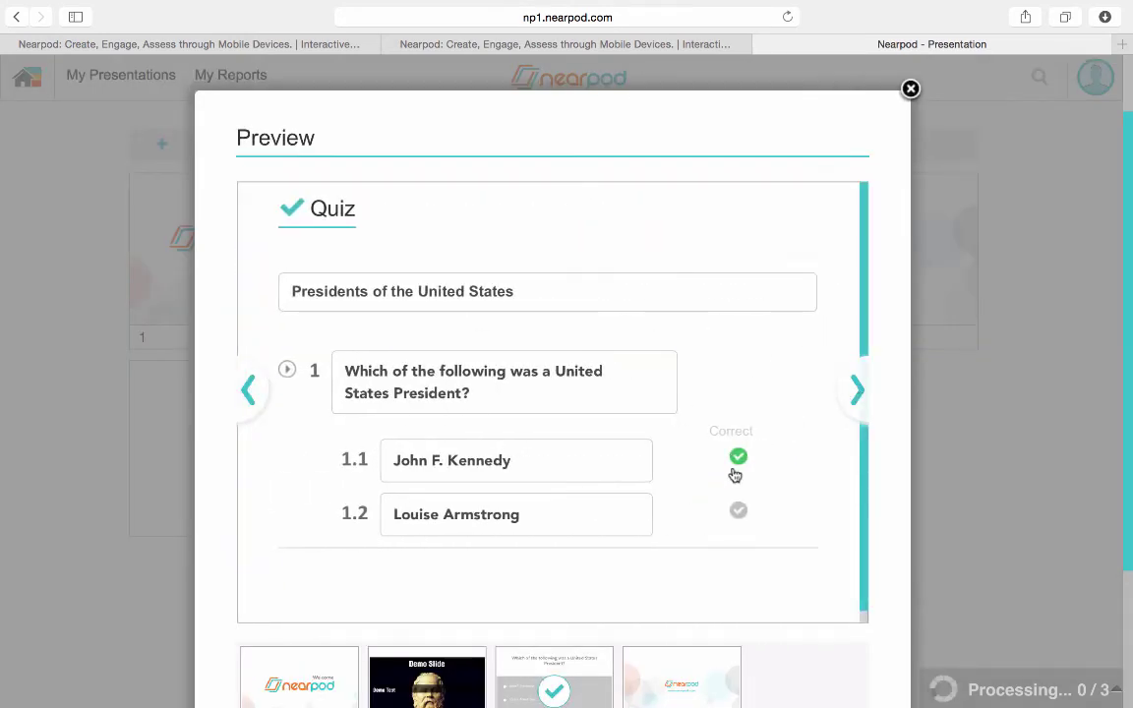
click(851, 397)
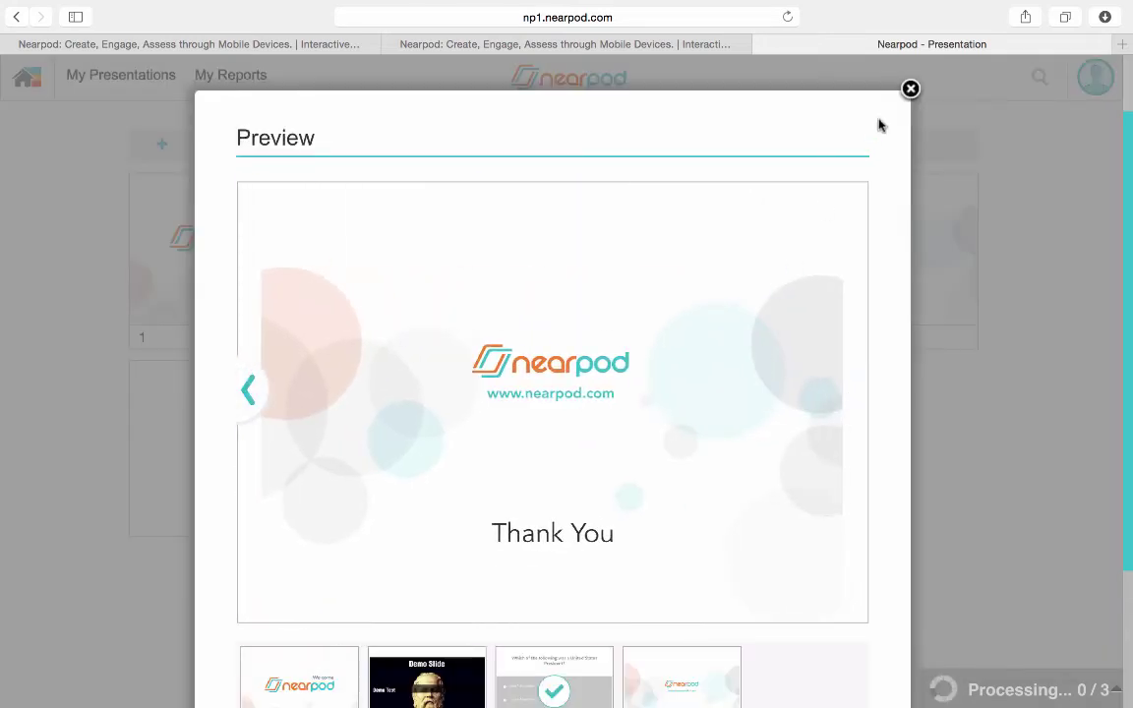
click(910, 89)
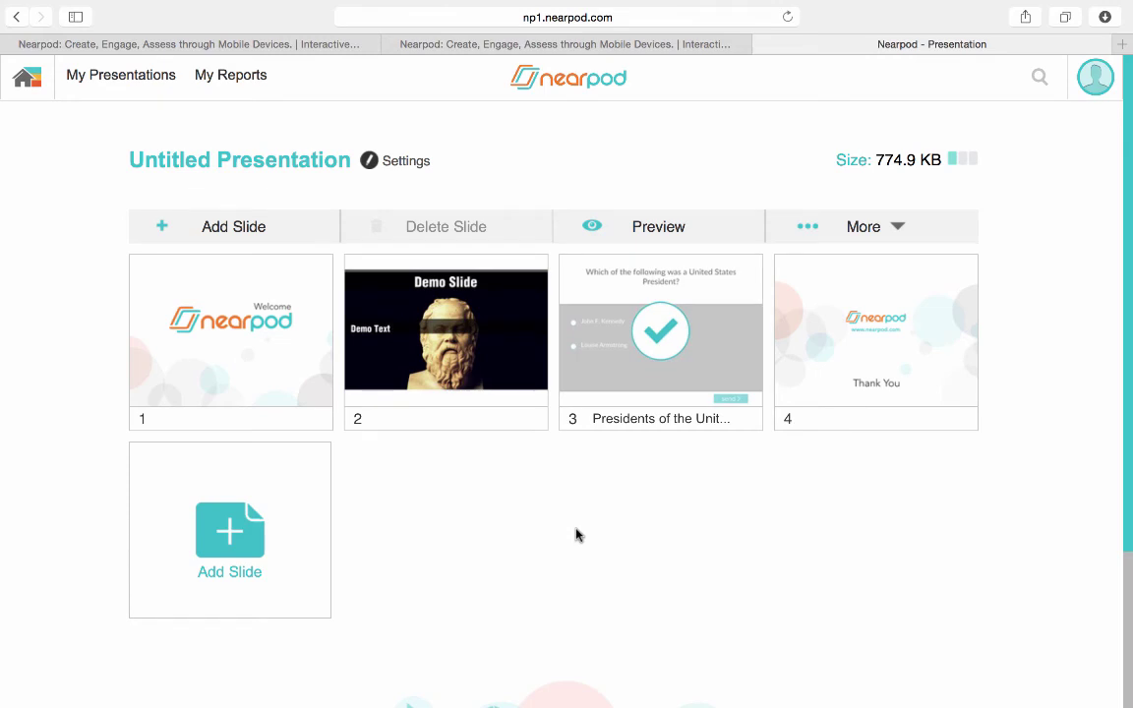
Publish the presentation titled 'Demo Presentation' with grade Other.
scroll(576, 534, down, 5)
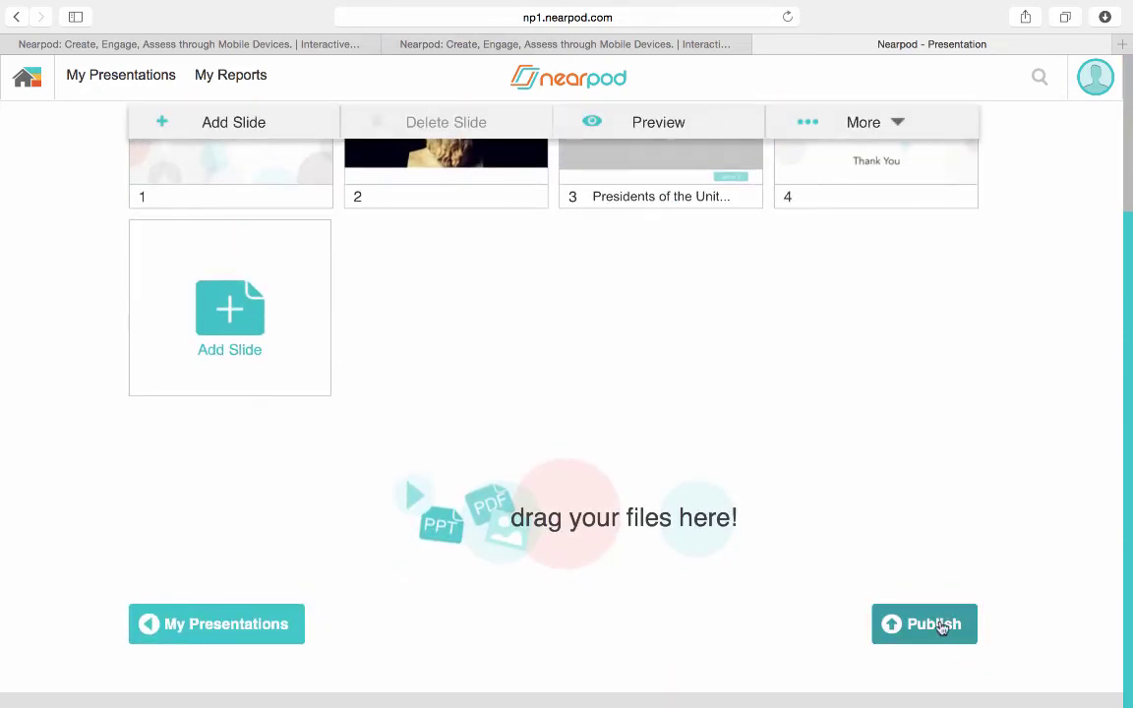
click(941, 629)
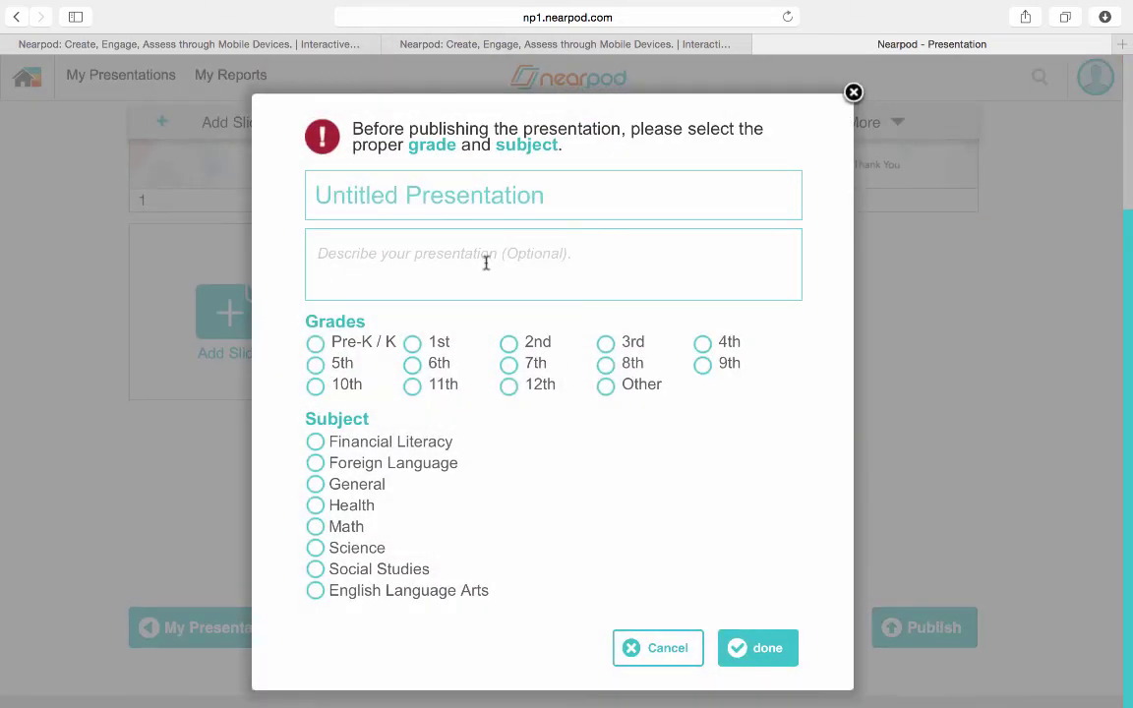
click(426, 186)
text(Demo Presentation)
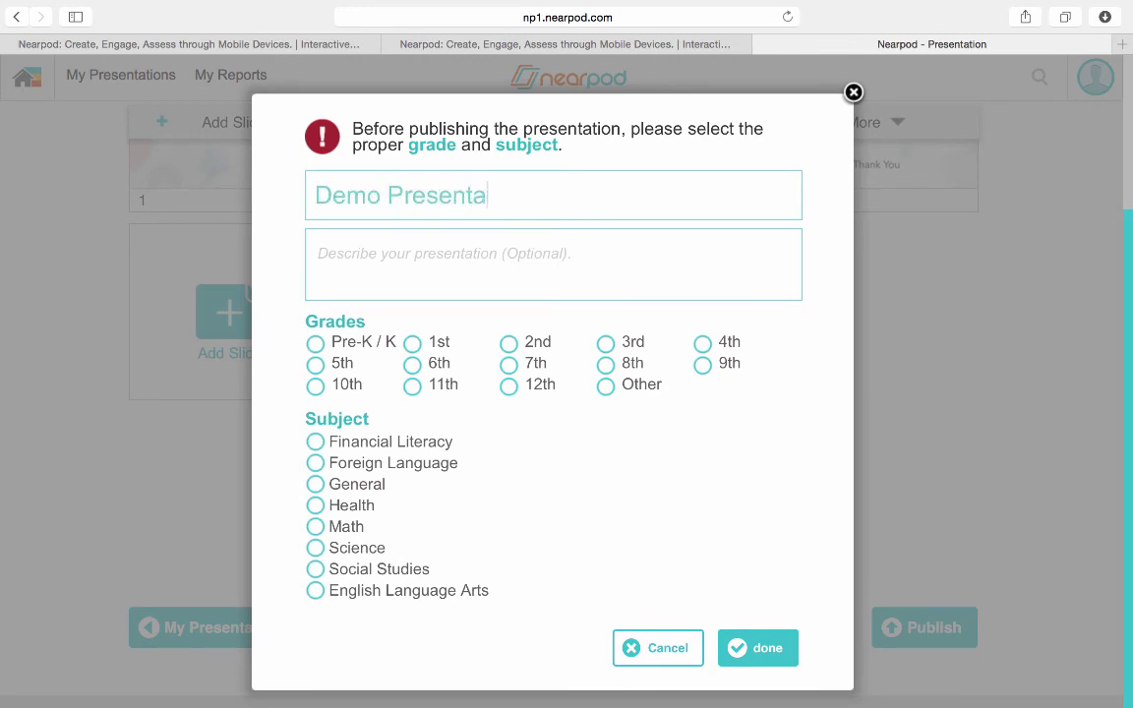
click(352, 243)
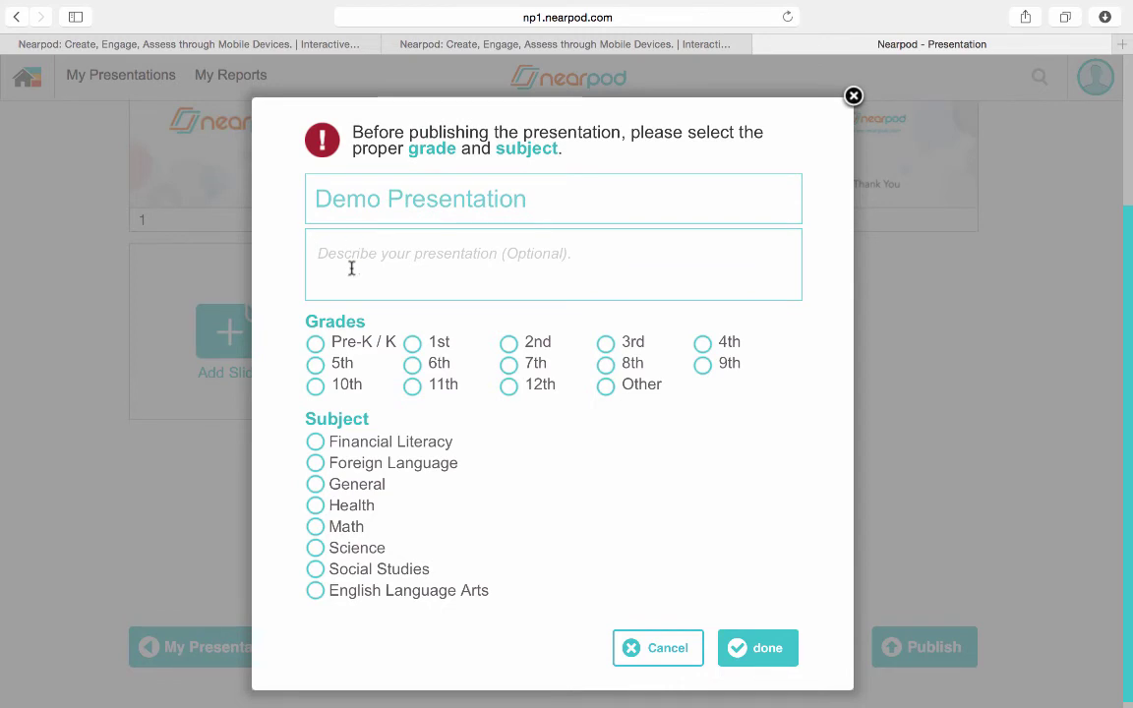
click(607, 388)
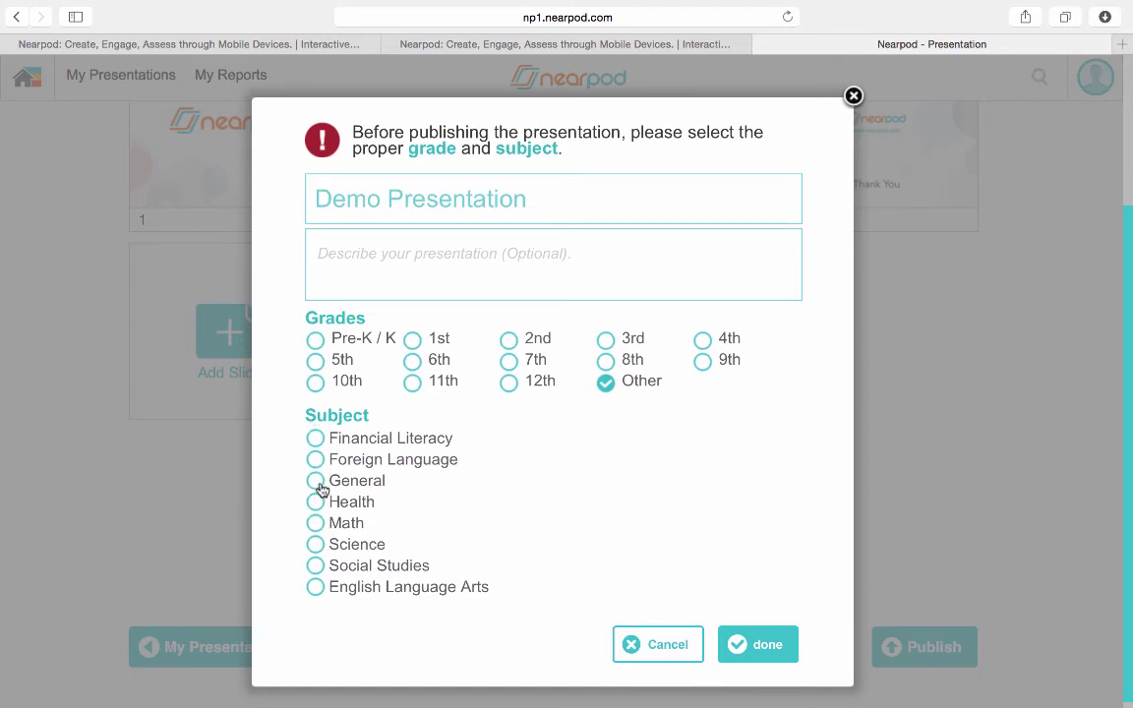
click(758, 645)
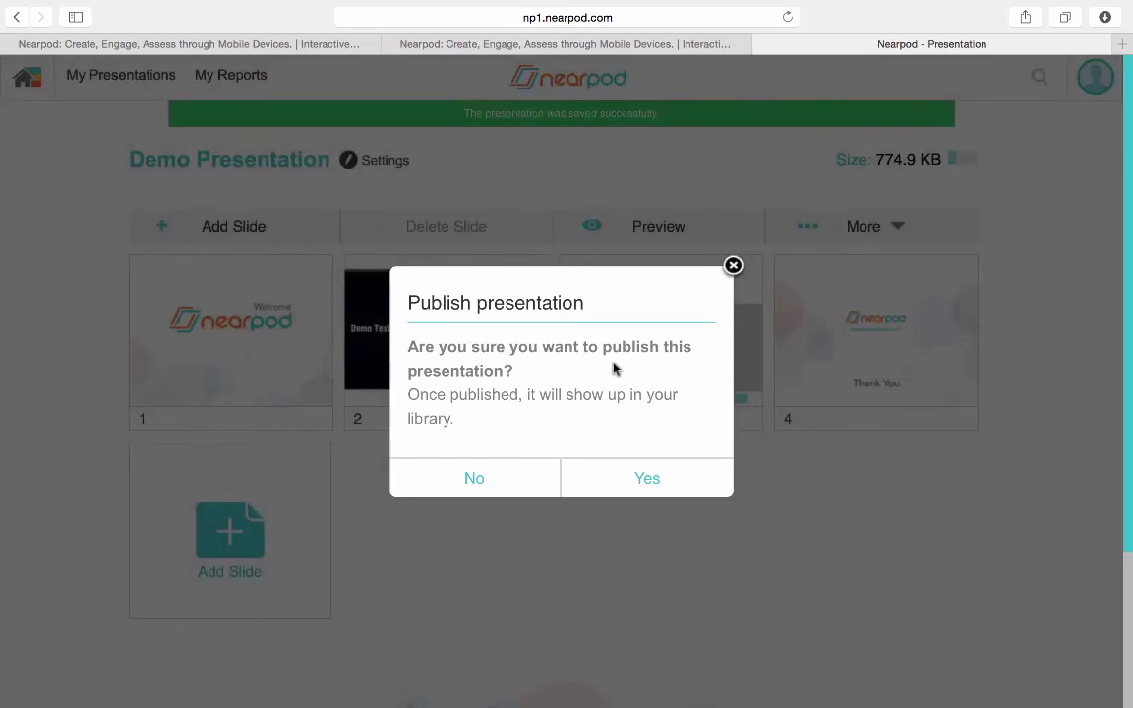
Confirm publishing, then start a Live Session of Demo Presentation from its More menu.
click(653, 478)
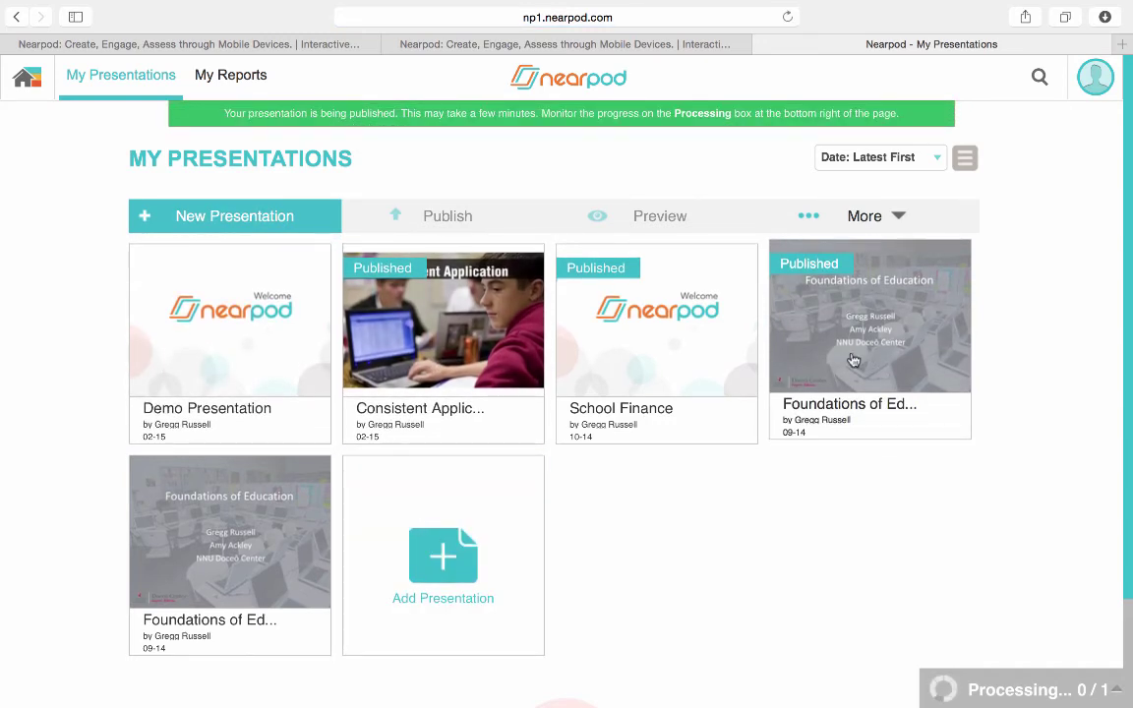
click(250, 340)
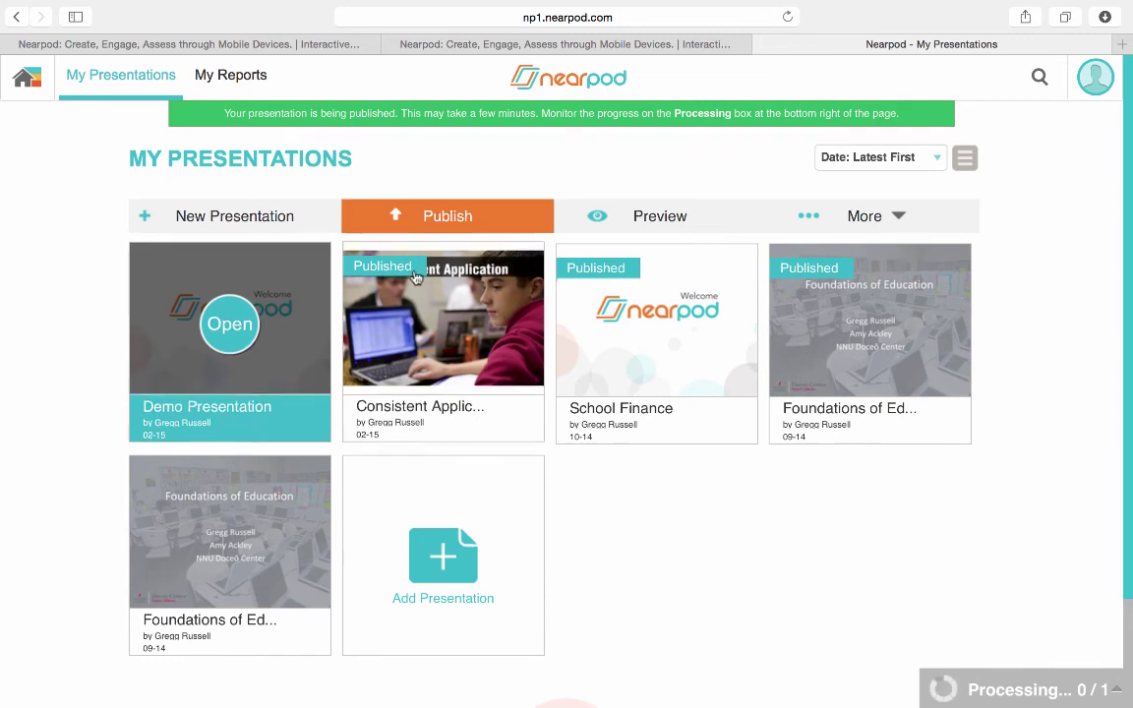
click(890, 216)
click(871, 259)
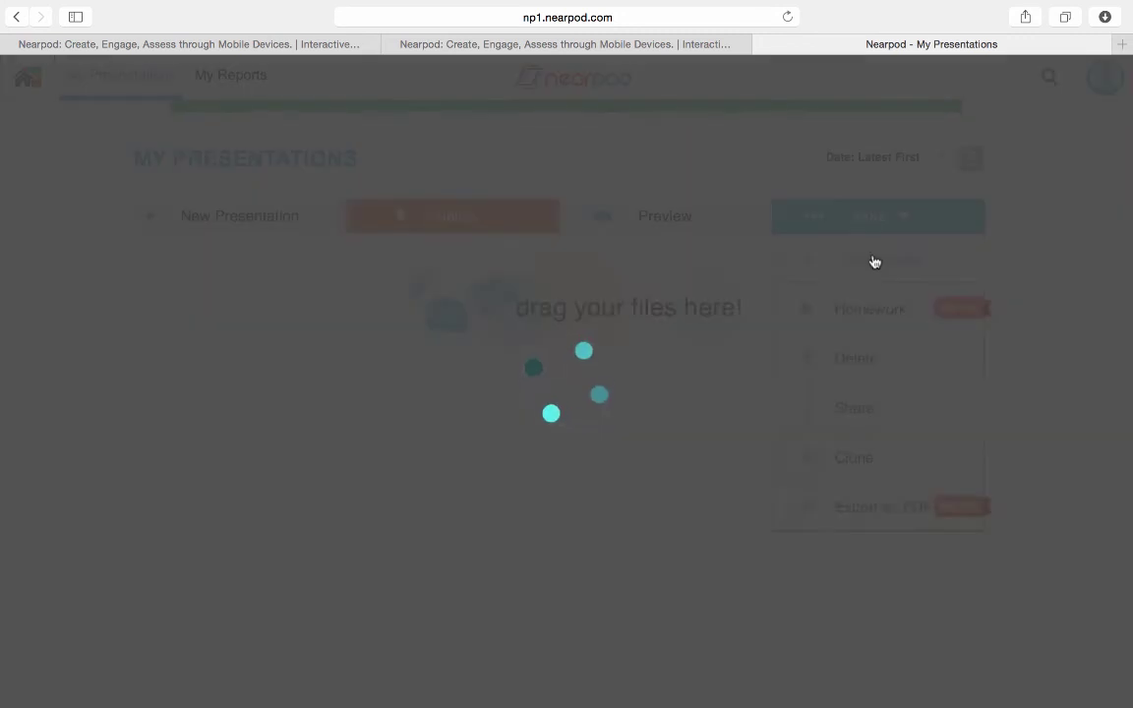